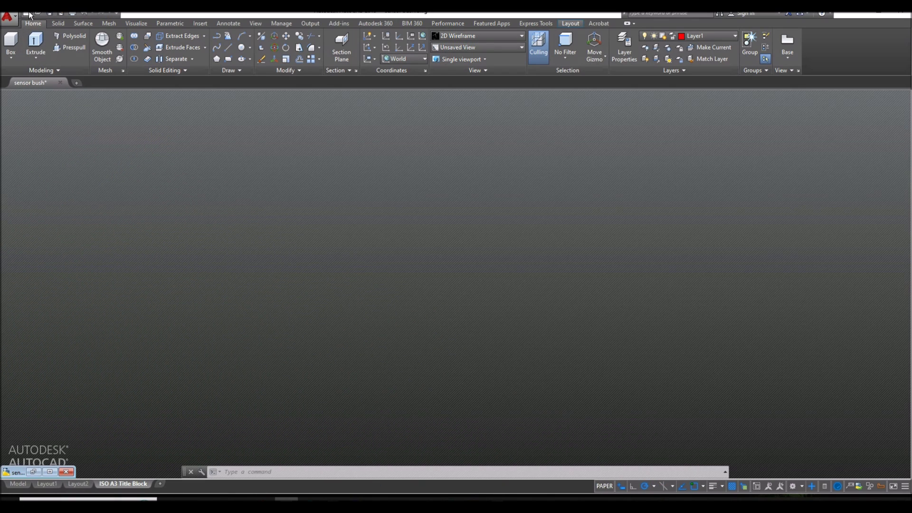
Step: Create a new drawing from the acadiso3D template and arrange it side by side with the sensor bush drawing
{"action": "left_click", "coordinate": [29, 15]}
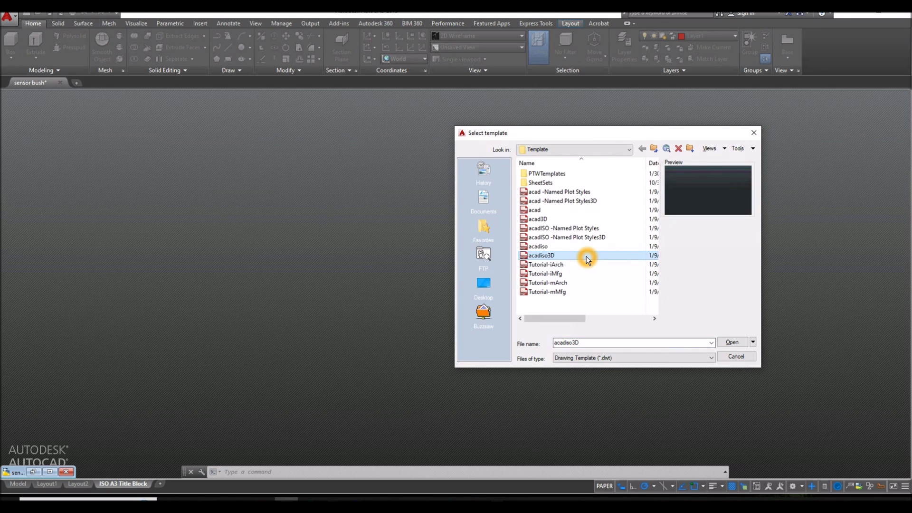
{"action": "left_click", "coordinate": [732, 343]}
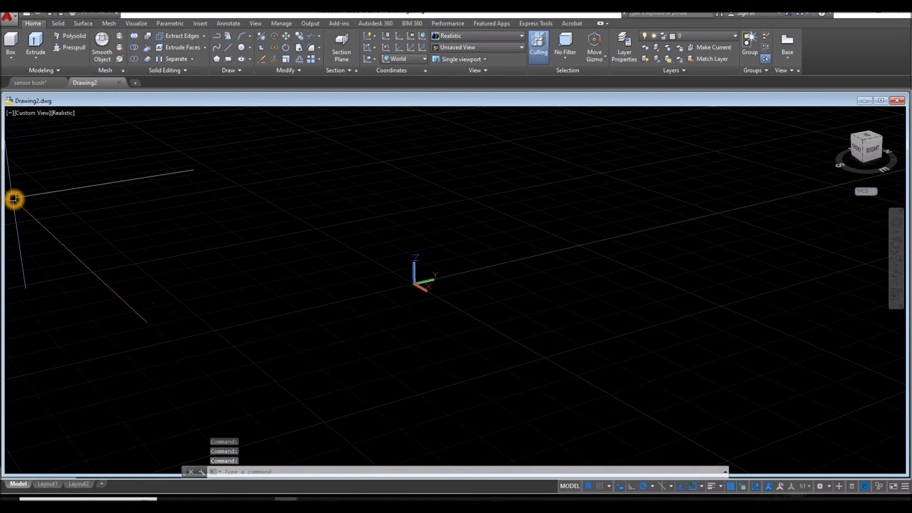
{"action": "left_click_drag", "start_coordinate": [5, 201], "coordinate": [298, 209]}
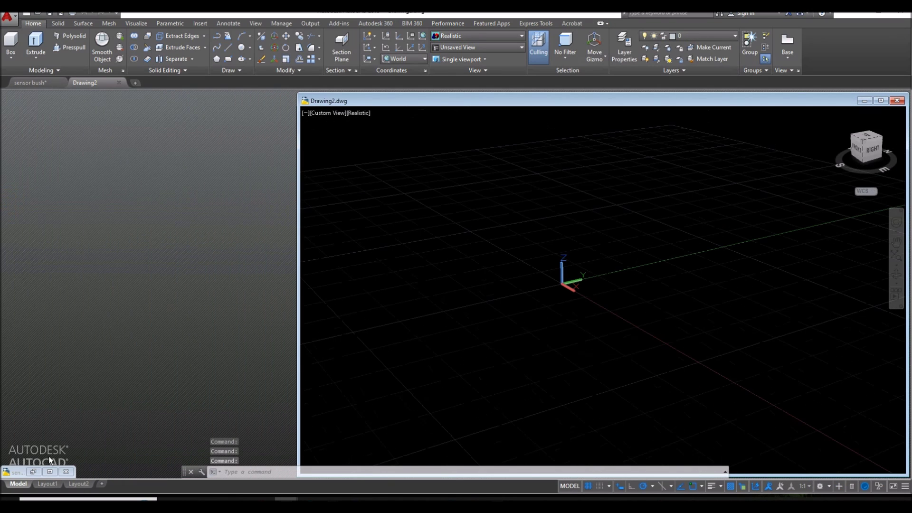
{"action": "left_click", "coordinate": [33, 471]}
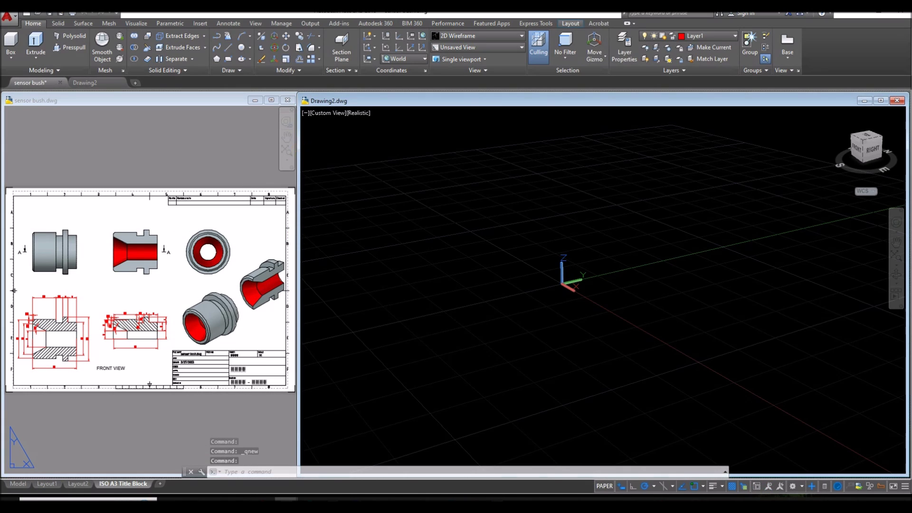
{"action": "mouse_move", "coordinate": [301, 148]}
{"action": "left_mouse_down"}
{"action": "mouse_move", "coordinate": [310, 148]}
{"action": "mouse_move", "coordinate": [302, 148]}
{"action": "left_mouse_up"}
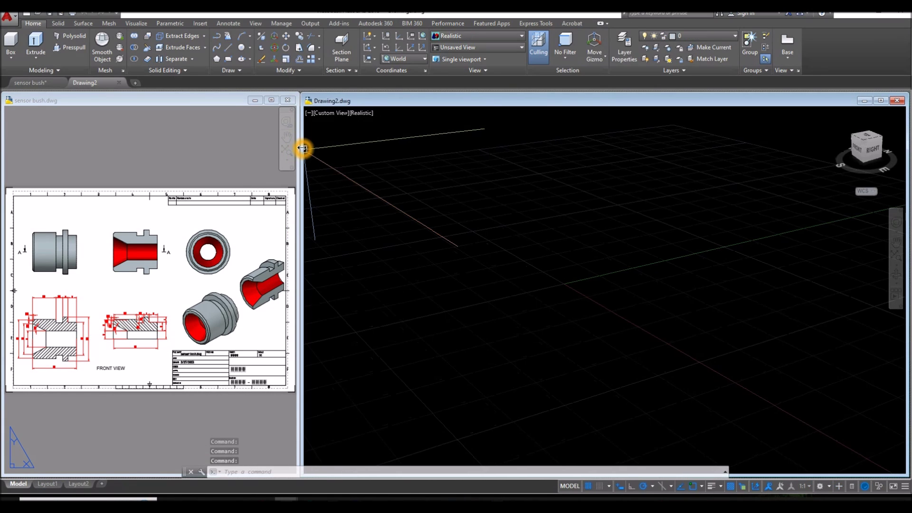
Step: Set the new drawing to the Front view with parallel projection
{"action": "left_click", "coordinate": [148, 337]}
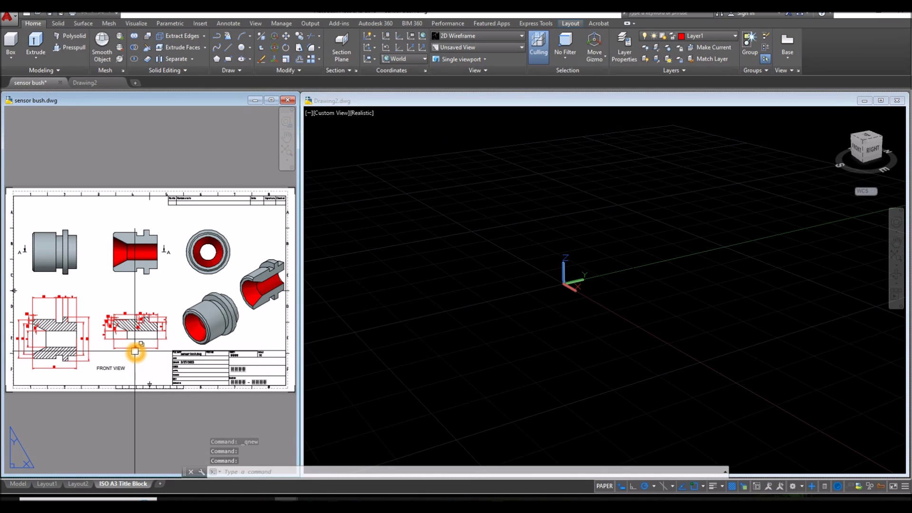
{"action": "scroll", "coordinate": [135, 350], "scroll_direction": "up", "scroll_amount": 3}
{"action": "middle_click_drag", "start_coordinate": [163, 363], "coordinate": [182, 361]}
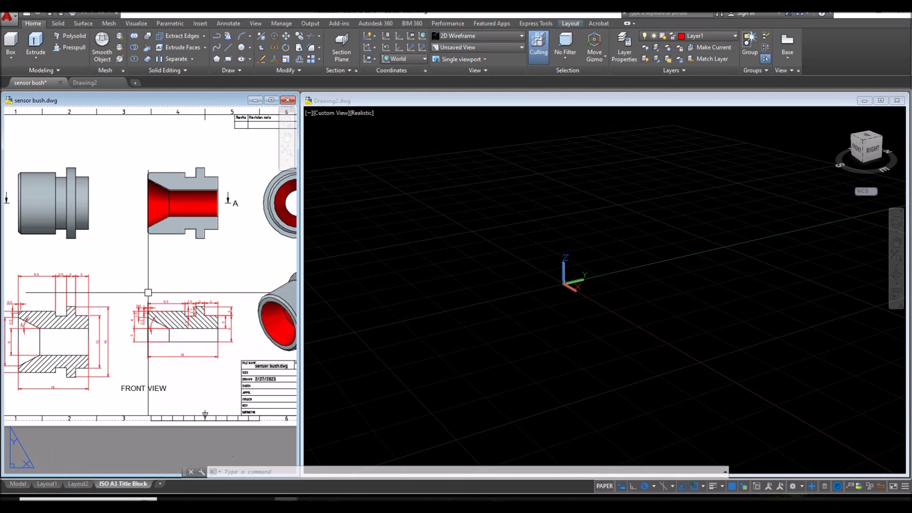
{"action": "left_click", "coordinate": [208, 294]}
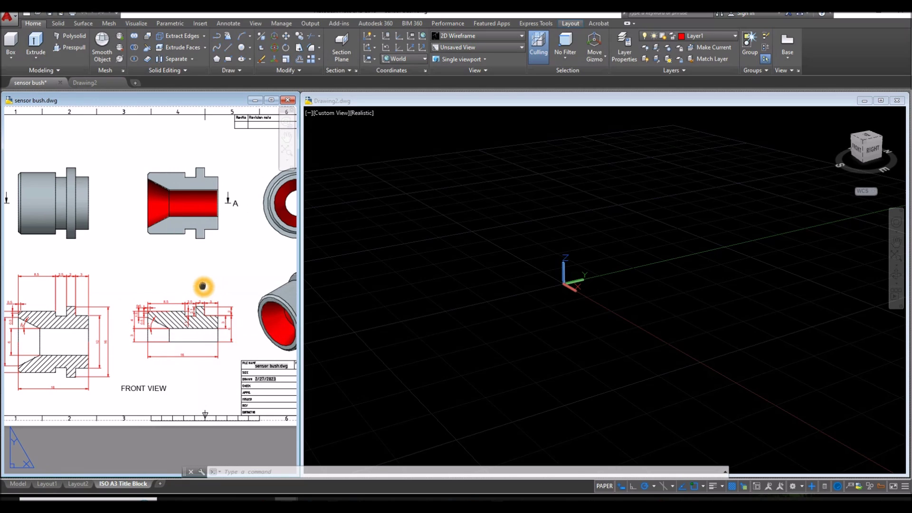
{"action": "middle_click_drag", "start_coordinate": [203, 287], "coordinate": [120, 302]}
{"action": "left_click", "coordinate": [570, 281]}
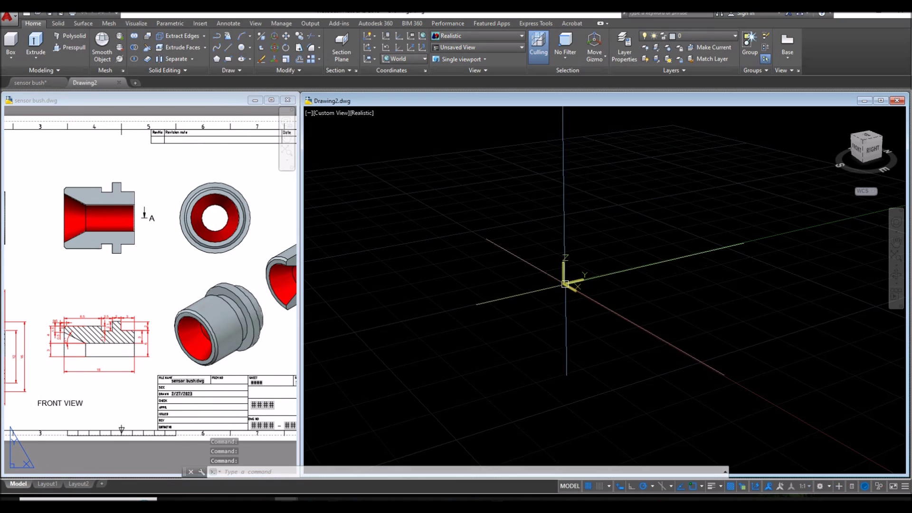
{"action": "left_click", "coordinate": [340, 116]}
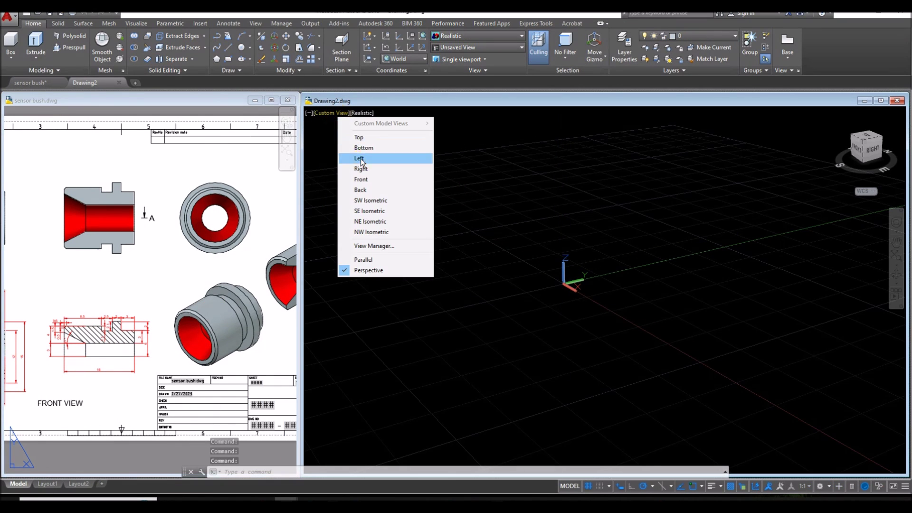
{"action": "left_click", "coordinate": [365, 182]}
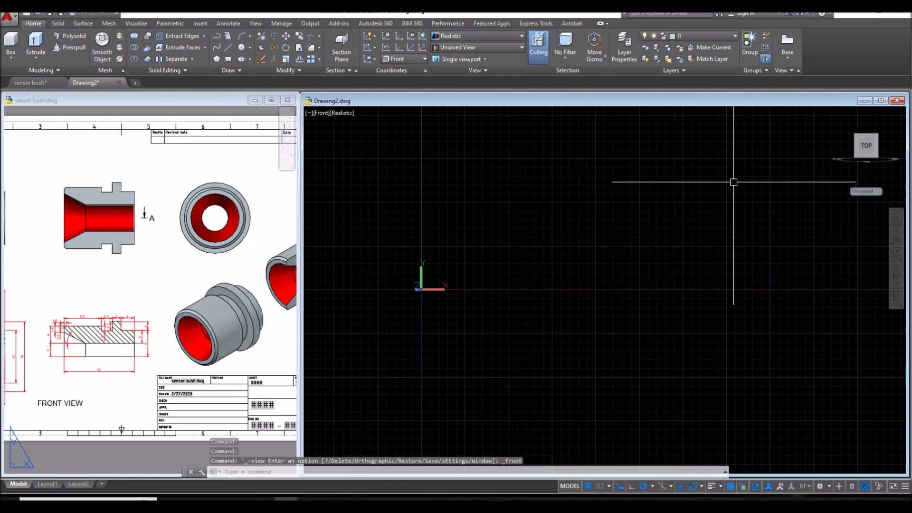
{"action": "left_click", "coordinate": [896, 178]}
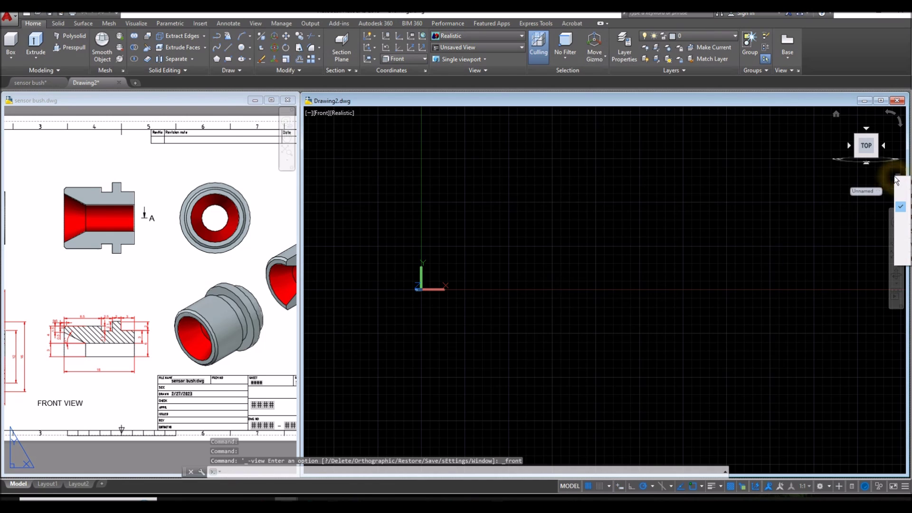
{"action": "left_click", "coordinate": [898, 178]}
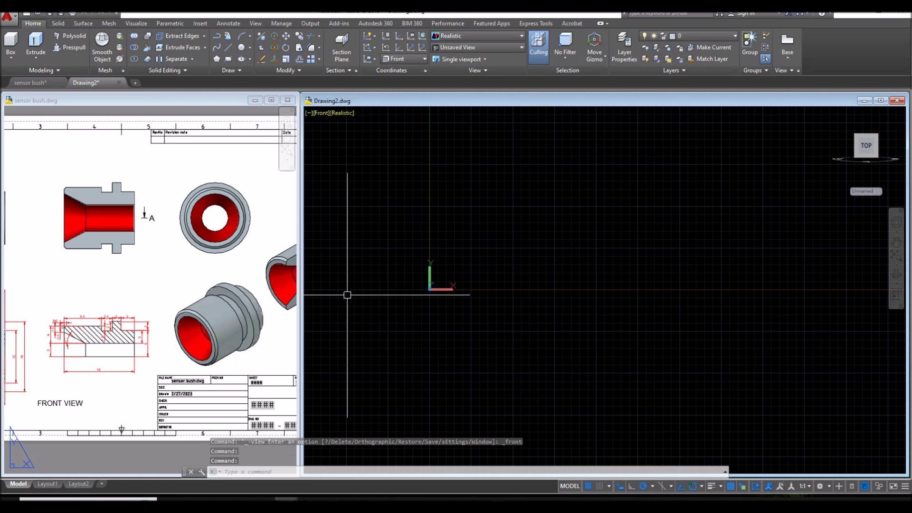
Step: Start the half-section profile of the bush with a Line segment 3 units straight up for its right end
{"action": "left_click", "coordinate": [104, 358]}
{"action": "scroll", "coordinate": [104, 358], "scroll_direction": "up", "scroll_amount": 5}
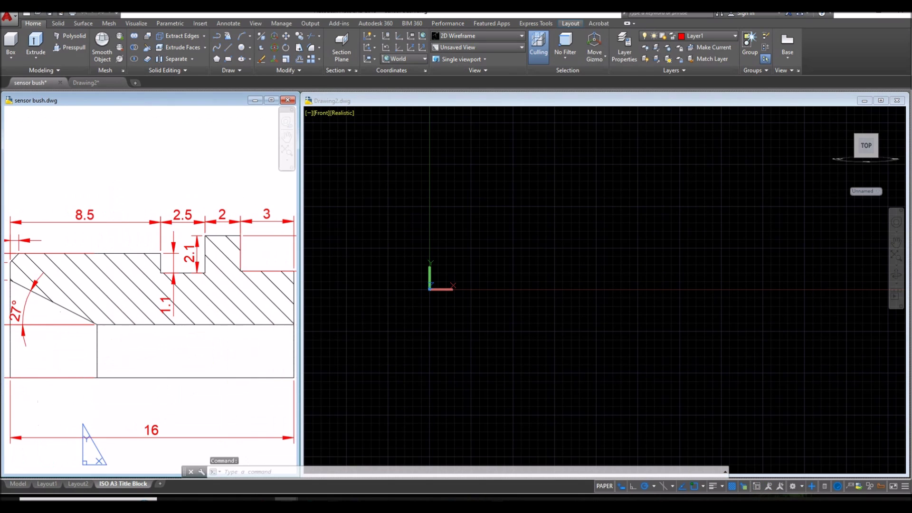
{"action": "middle_click_drag", "start_coordinate": [175, 356], "coordinate": [143, 347]}
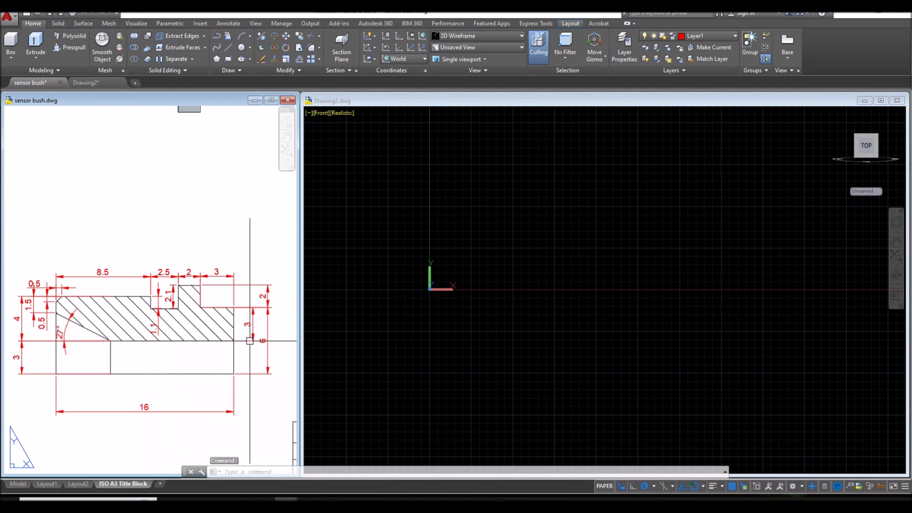
{"action": "left_click", "coordinate": [570, 306]}
{"action": "middle_click_drag", "start_coordinate": [564, 305], "coordinate": [409, 449]}
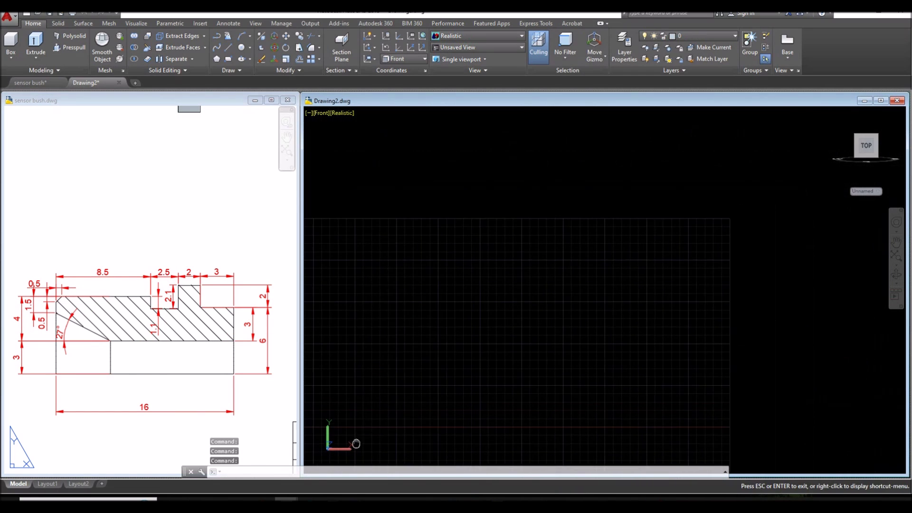
{"action": "type", "text": "l"}
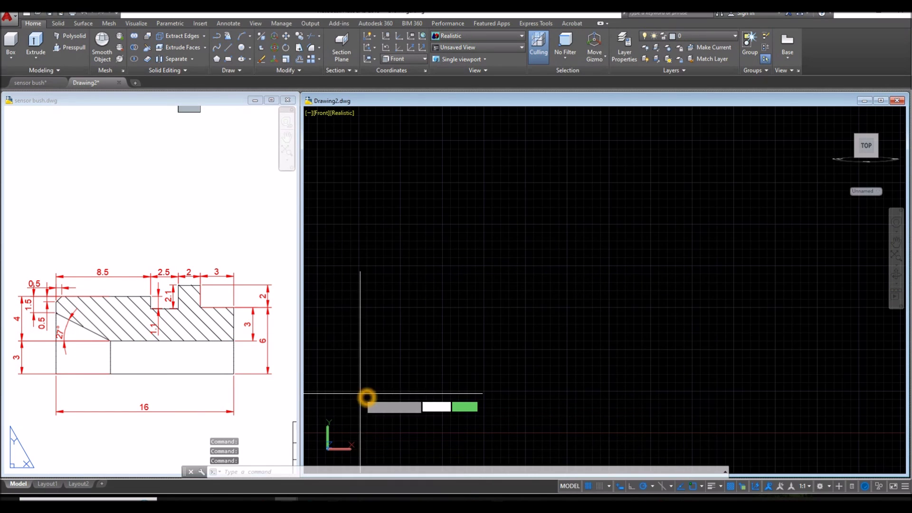
{"action": "key", "text": "Return"}
{"action": "left_click", "coordinate": [584, 308]}
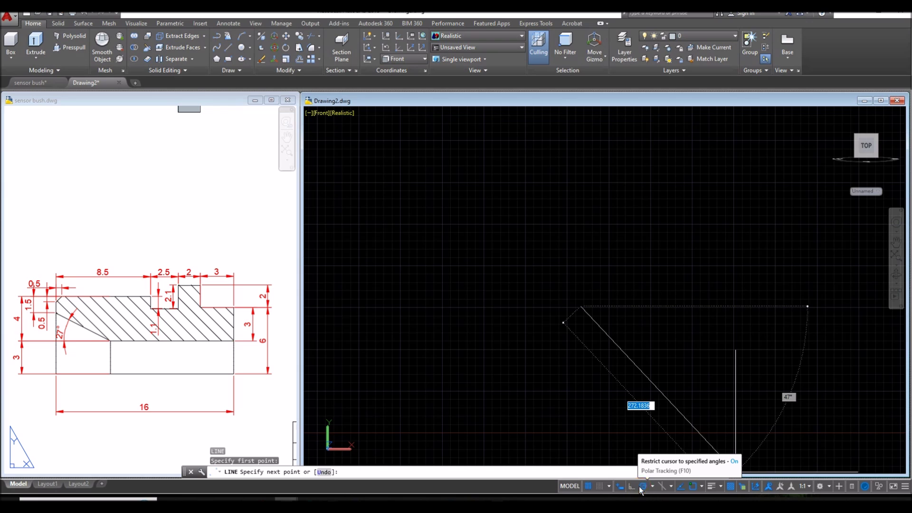
{"action": "left_click", "coordinate": [685, 489]}
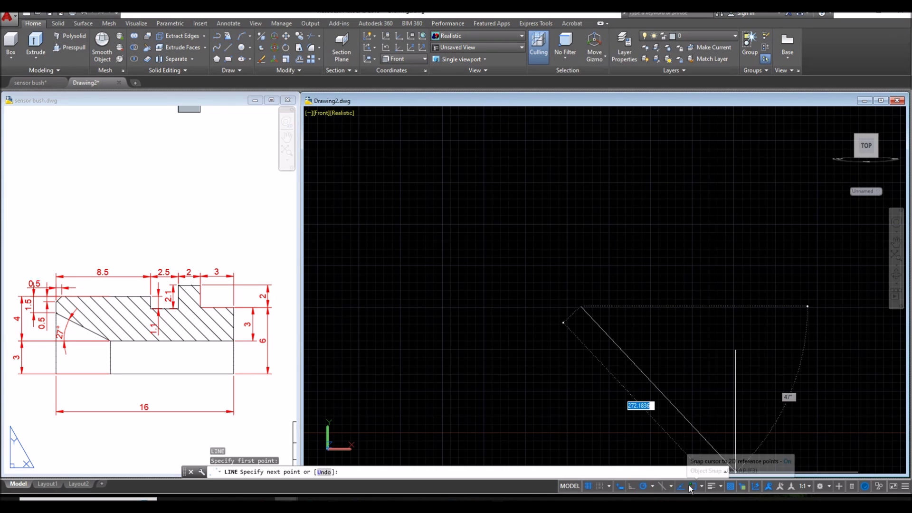
{"action": "left_click", "coordinate": [744, 488]}
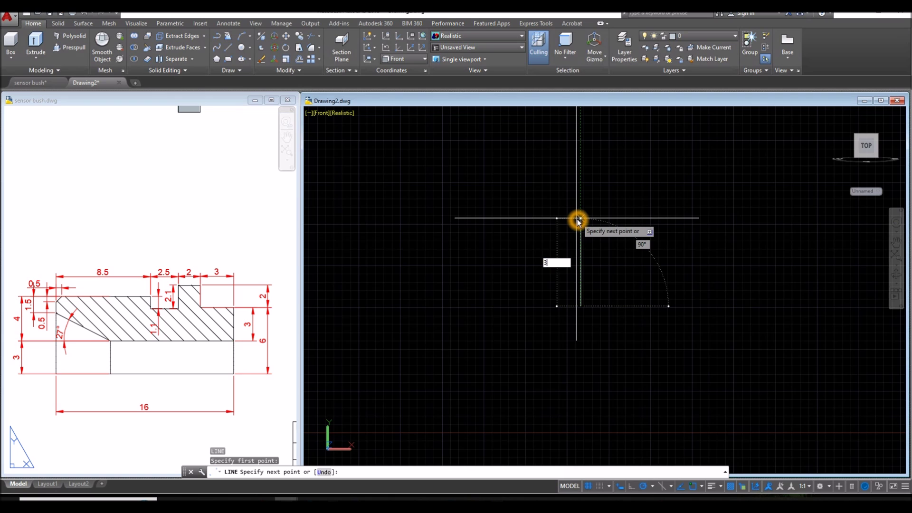
{"action": "key", "text": "Return"}
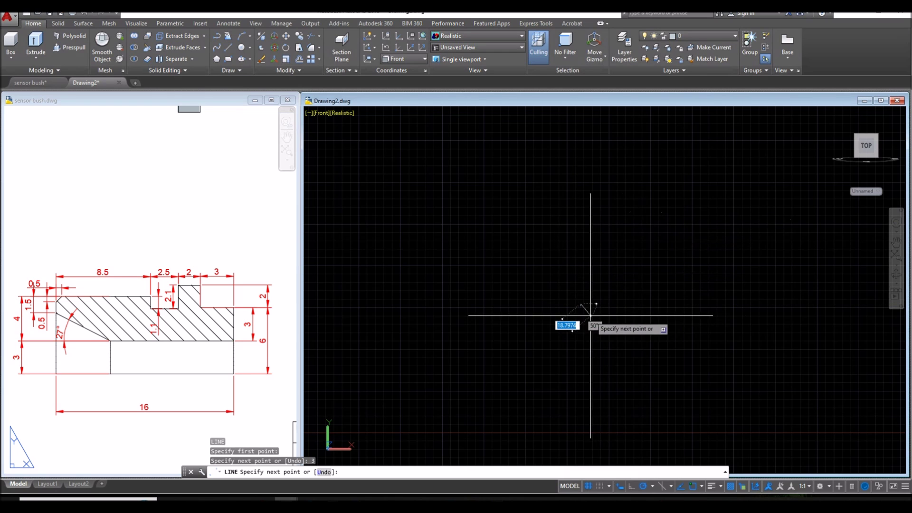
Step: Continue the profile line 3 units horizontally to the left from the top of the right end edge
{"action": "scroll", "coordinate": [588, 312], "scroll_direction": "up", "scroll_amount": 3}
{"action": "scroll", "coordinate": [572, 307], "scroll_direction": "up", "scroll_amount": 3}
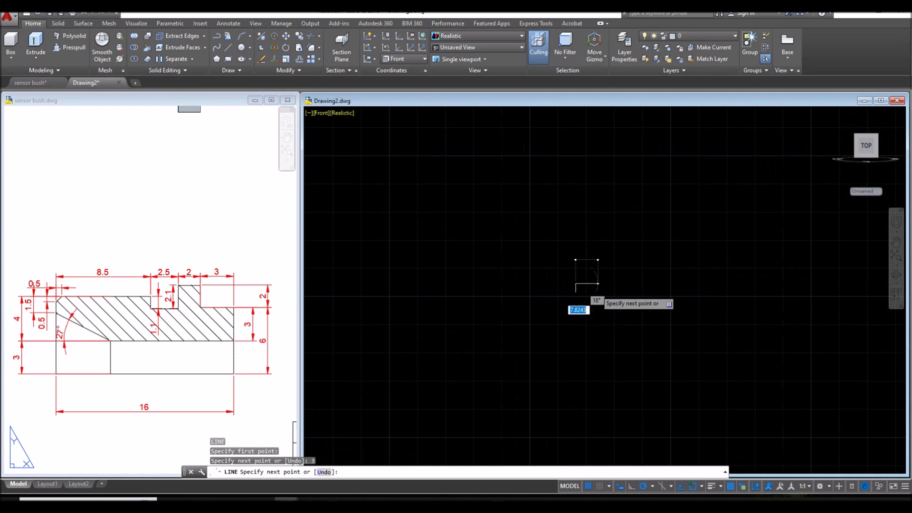
{"action": "scroll", "coordinate": [599, 291], "scroll_direction": "up", "scroll_amount": 3}
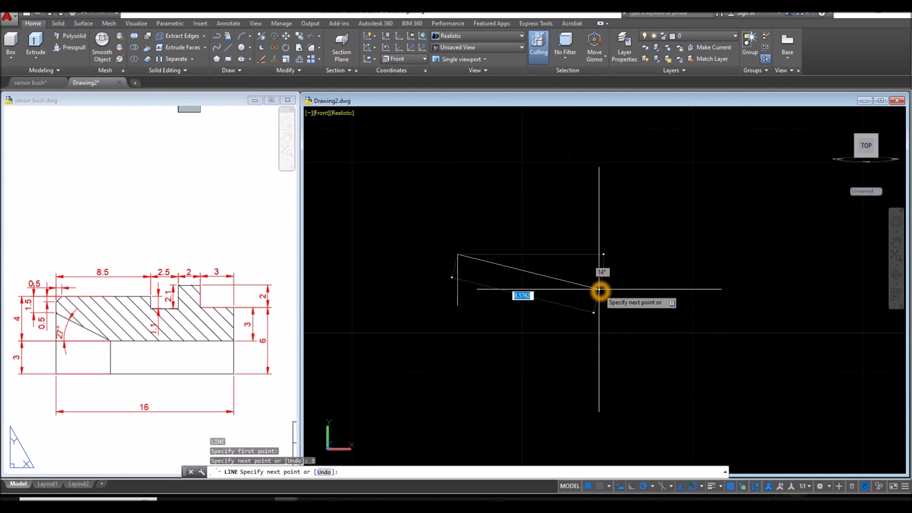
{"action": "middle_click_drag", "start_coordinate": [600, 290], "coordinate": [827, 304]}
{"action": "left_click", "coordinate": [559, 269]}
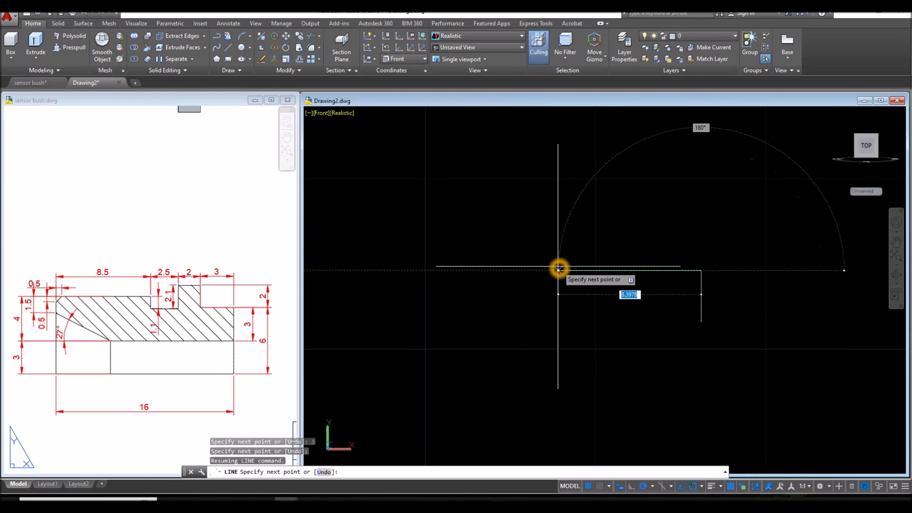
{"action": "middle_click_drag", "start_coordinate": [559, 271], "coordinate": [483, 270]}
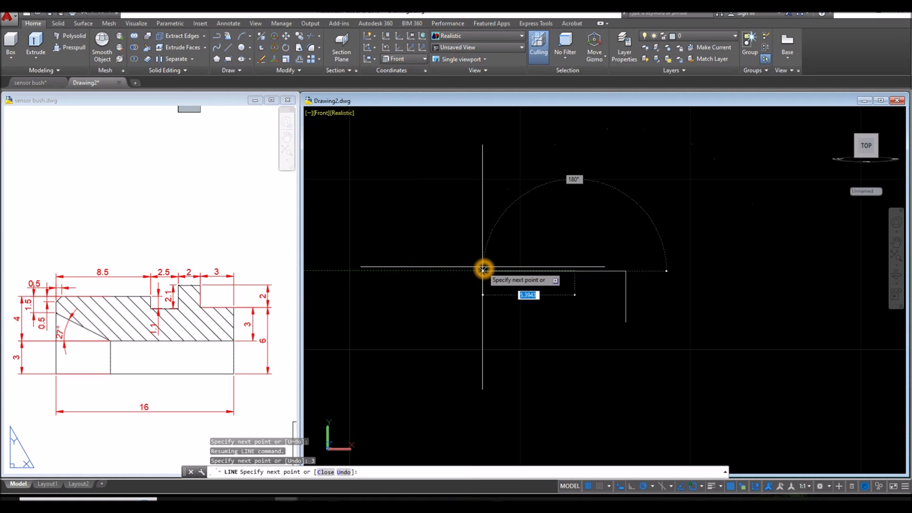
Step: Outline the raised collar by continuing the line 2 units up, 2 units left and 2.1 units down
{"action": "key", "text": "Return"}
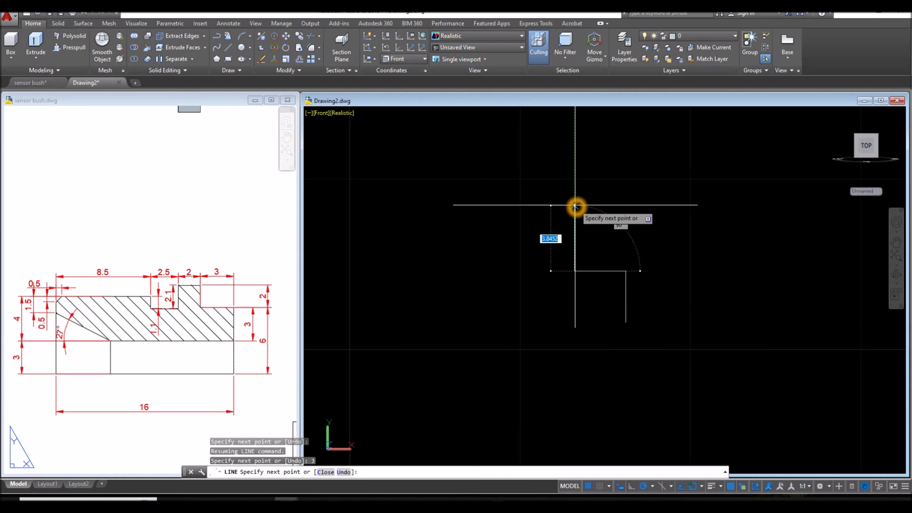
{"action": "scroll", "coordinate": [575, 206], "scroll_direction": "up", "scroll_amount": 3}
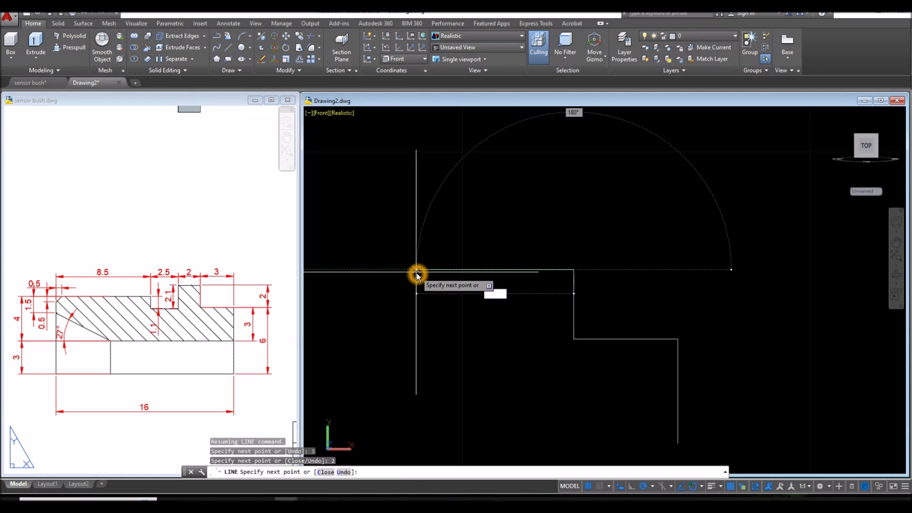
{"action": "type", "text": "2"}
{"action": "key", "text": "Return"}
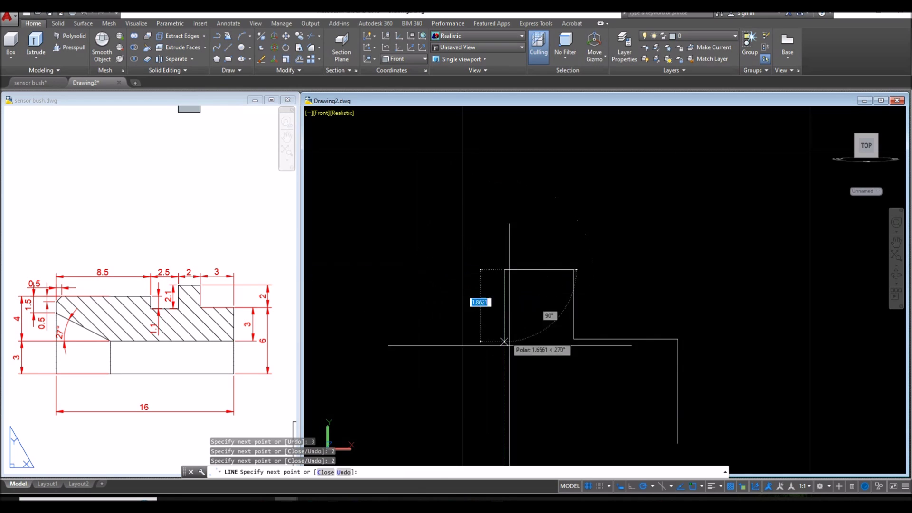
{"action": "left_click", "coordinate": [505, 364]}
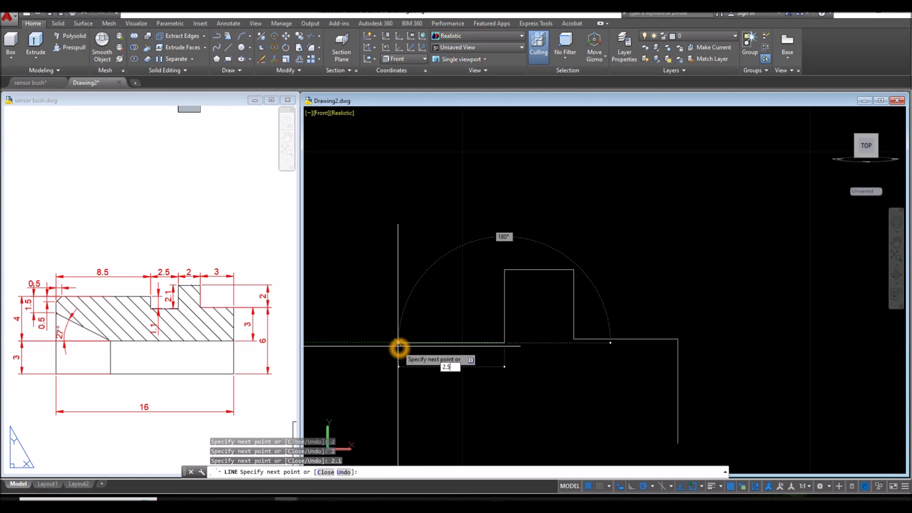
Step: Continue the profile 2.5 units left, 1.1 up, 8.5 left and 4 down to form the groove and main body
{"action": "left_click", "coordinate": [418, 343]}
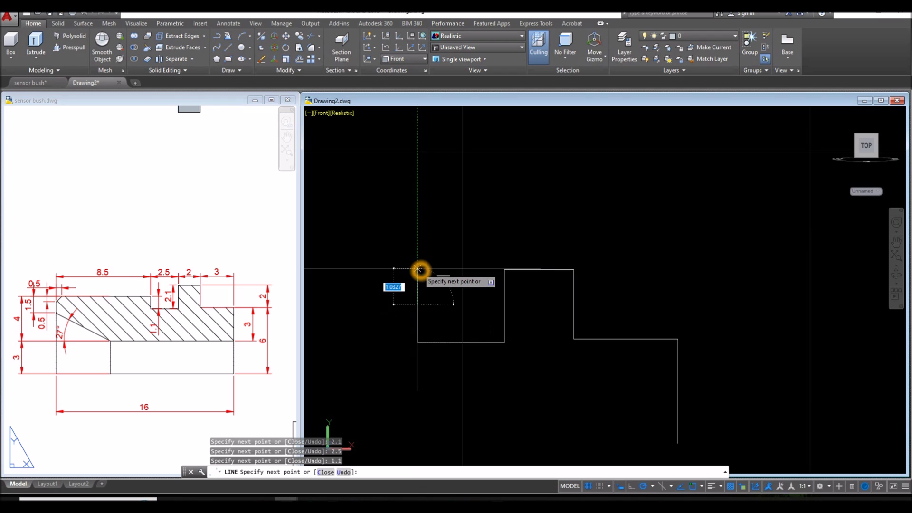
{"action": "middle_click_drag", "start_coordinate": [384, 297], "coordinate": [588, 281]}
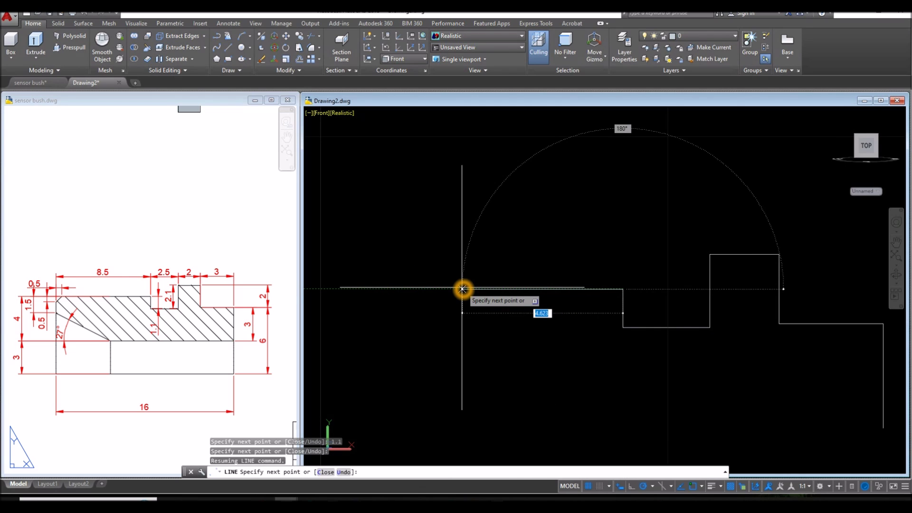
{"action": "key", "text": "Return"}
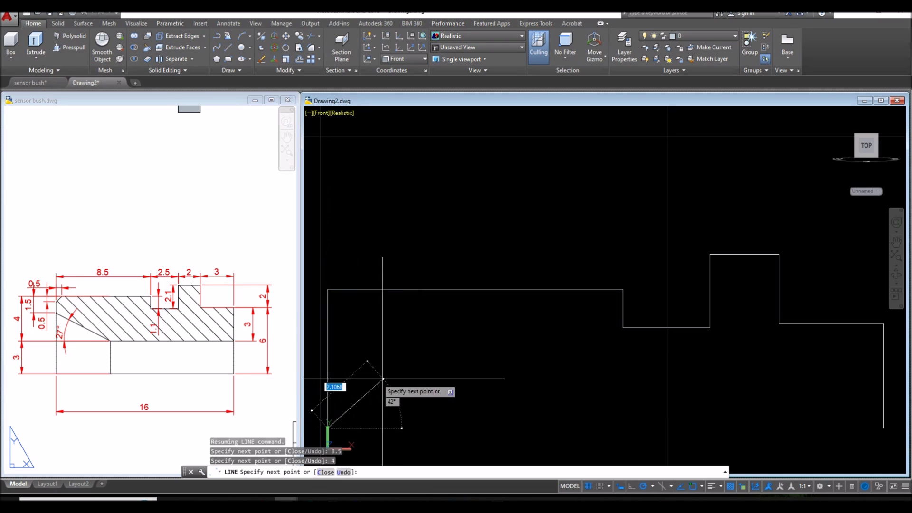
Step: Close the profile with a horizontal bottom line back to the starting point and end the Line command
{"action": "middle_click_drag", "start_coordinate": [621, 391], "coordinate": [593, 317]}
{"action": "scroll", "coordinate": [606, 323], "scroll_direction": "down", "scroll_amount": 2}
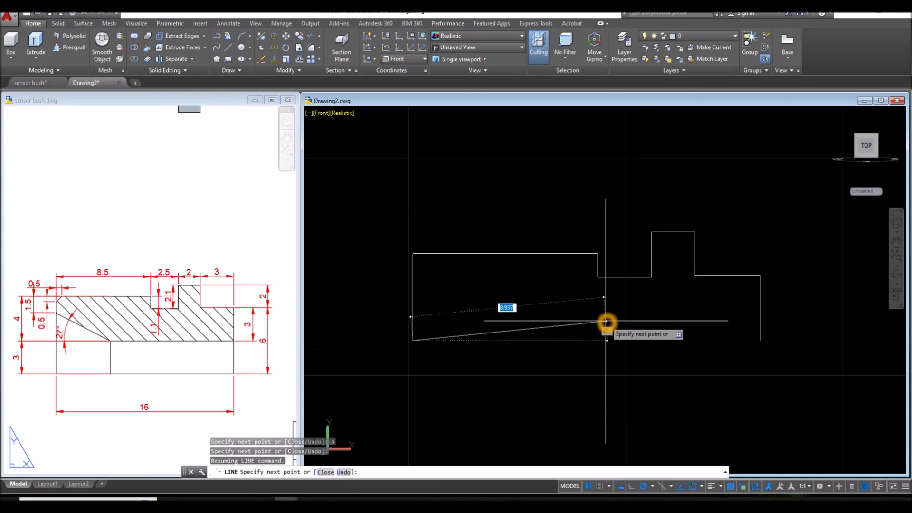
{"action": "left_click", "coordinate": [761, 339]}
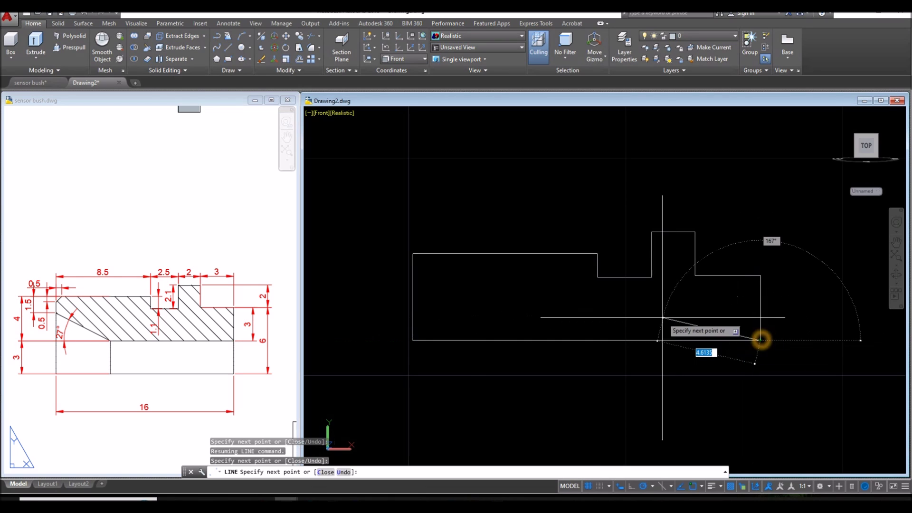
{"action": "right_click", "coordinate": [658, 315]}
{"action": "left_click", "coordinate": [682, 397]}
{"action": "left_click_drag", "start_coordinate": [457, 327], "coordinate": [475, 354]}
{"action": "key", "text": "Escape"}
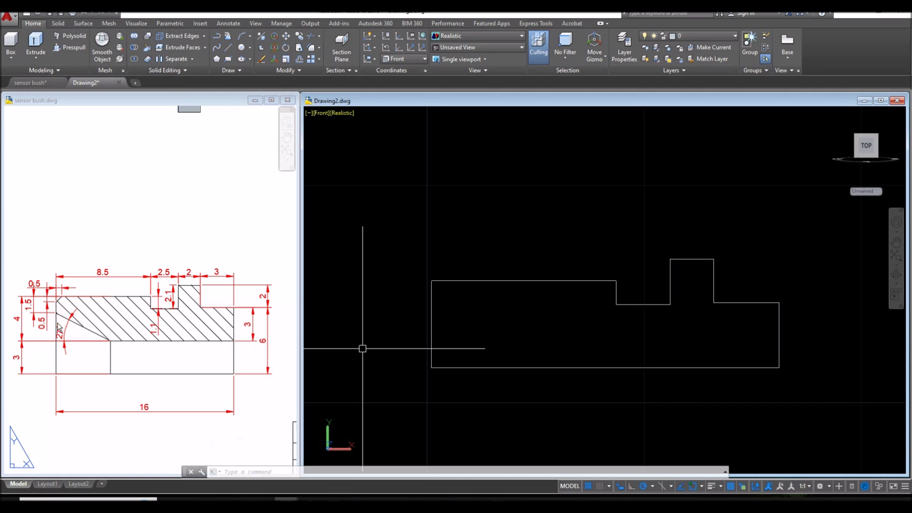
Step: Draw the bore taper line at -27°, starting 1.5 units below the profile's upper left corner, following the reference drawing
{"action": "left_click", "coordinate": [43, 335]}
{"action": "scroll", "coordinate": [43, 333], "scroll_direction": "up", "scroll_amount": 5}
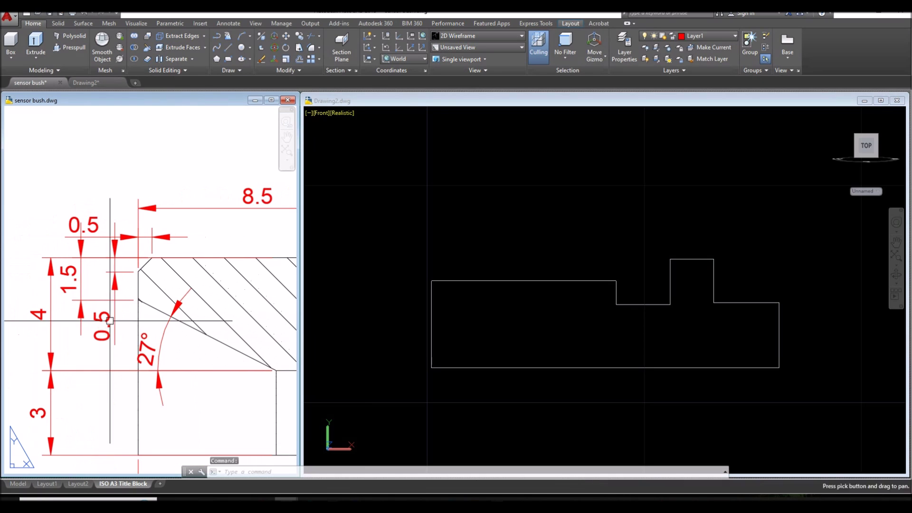
{"action": "left_click_drag", "start_coordinate": [138, 261], "coordinate": [139, 304]}
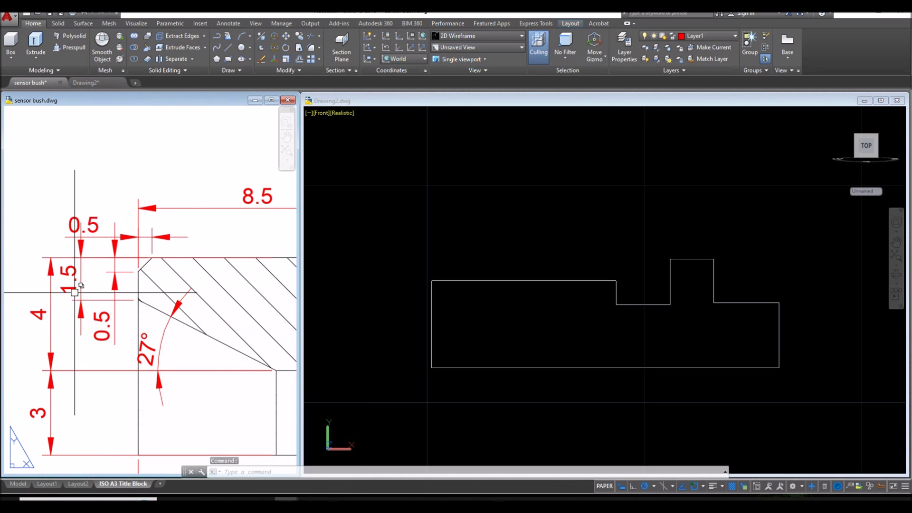
{"action": "left_click", "coordinate": [80, 285]}
{"action": "key", "text": "Escape"}
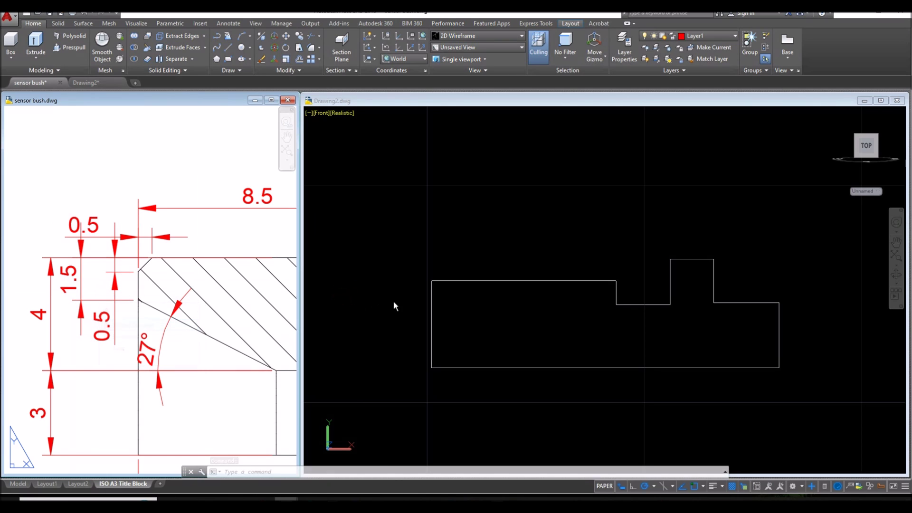
{"action": "left_click", "coordinate": [393, 301]}
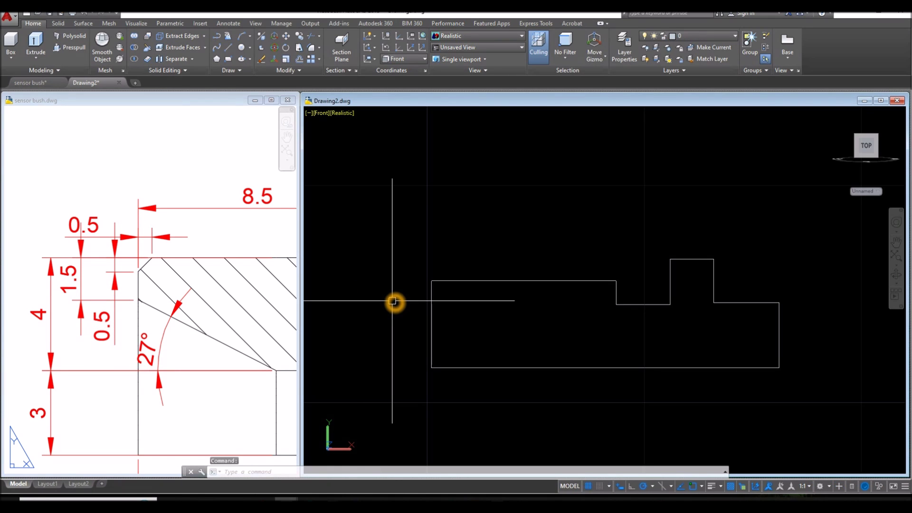
{"action": "type", "text": "L"}
{"action": "key", "text": "Return"}
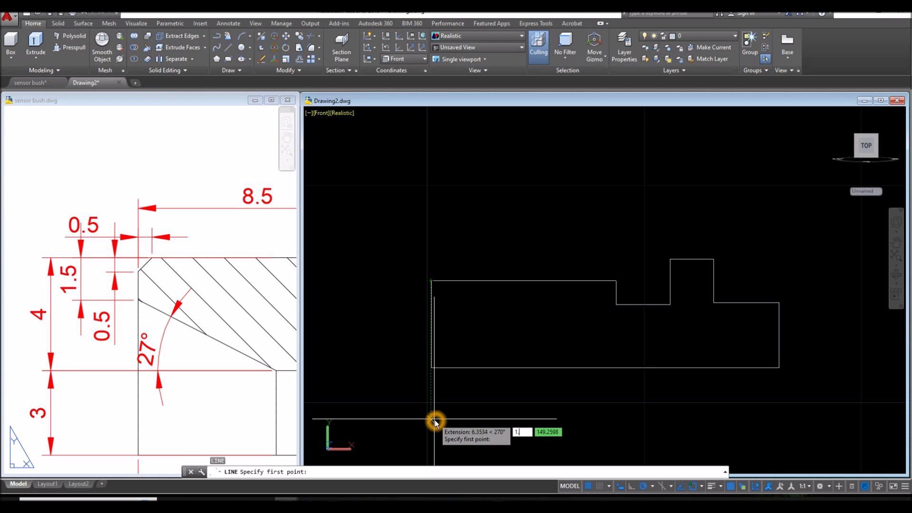
{"action": "key", "text": "Return"}
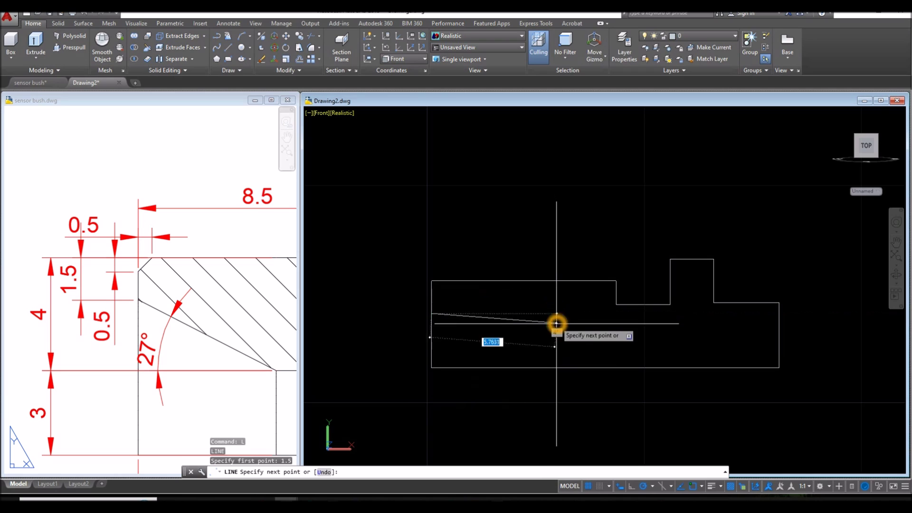
{"action": "left_click", "coordinate": [553, 348]}
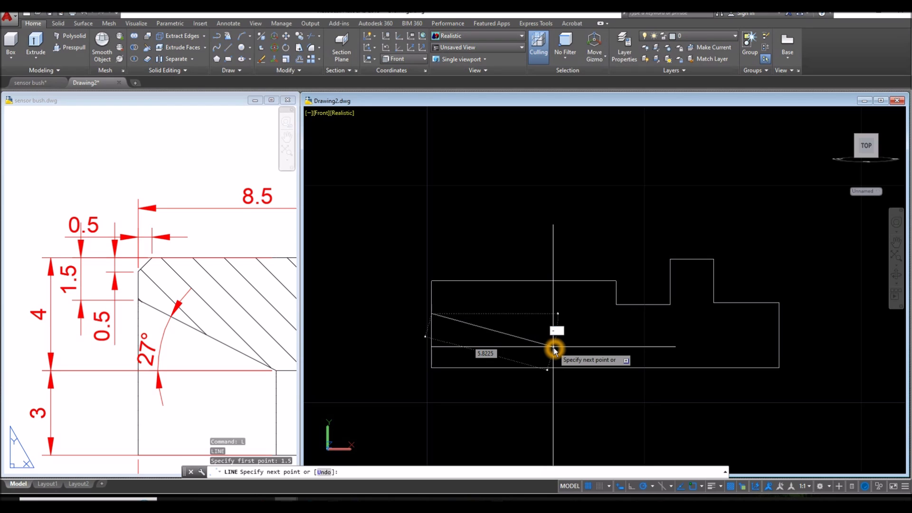
{"action": "key", "text": "Return"}
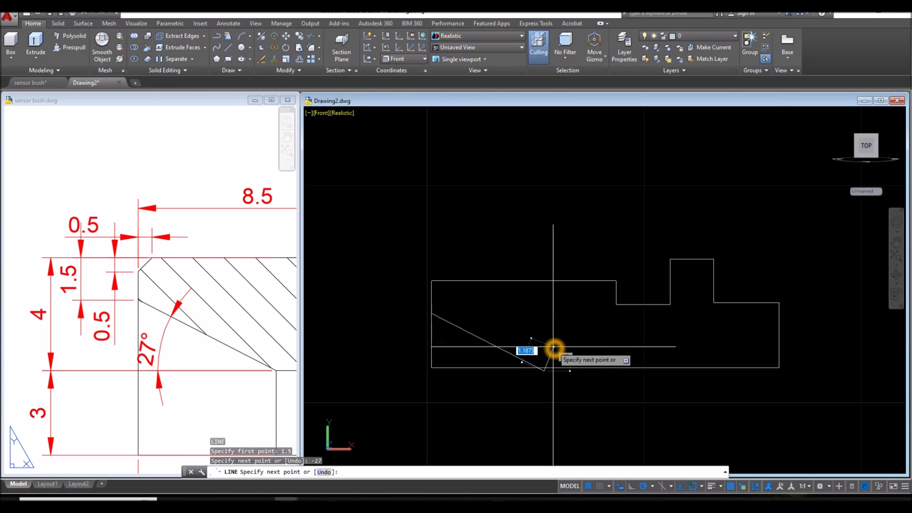
{"action": "right_click", "coordinate": [601, 331]}
{"action": "left_click", "coordinate": [613, 334]}
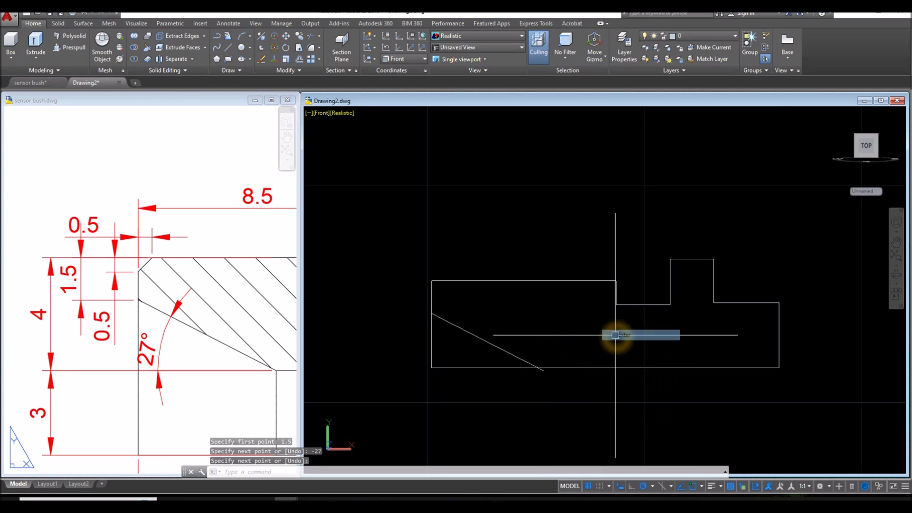
Step: Trim the taper line's overshoot below the profile and the part of the bottom line left of the taper
{"action": "left_click", "coordinate": [209, 358]}
{"action": "middle_click_drag", "start_coordinate": [209, 356], "coordinate": [133, 352]}
{"action": "left_click", "coordinate": [569, 390]}
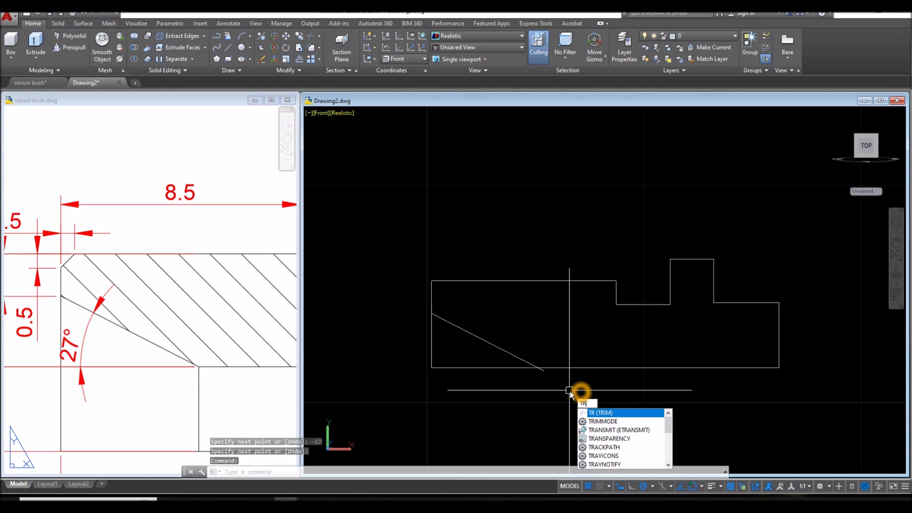
{"action": "key", "text": "Return"}
{"action": "right_click", "coordinate": [570, 390]}
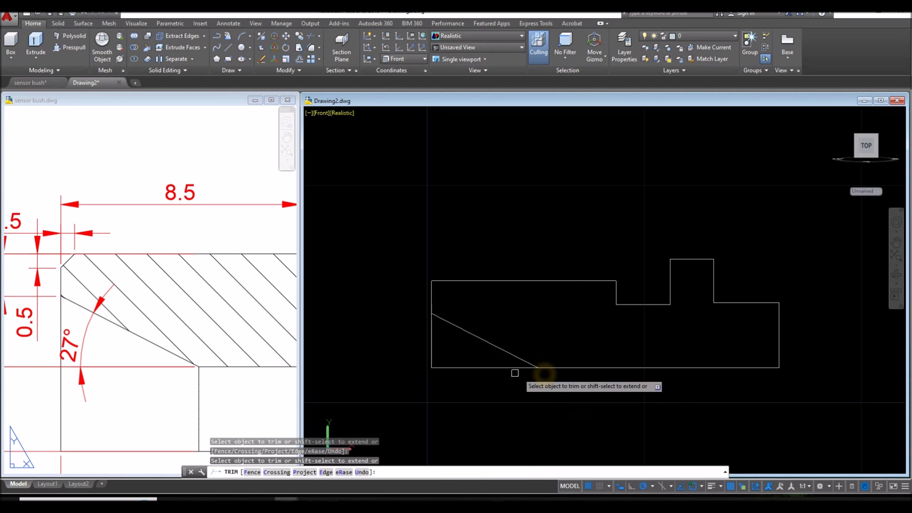
{"action": "left_click", "coordinate": [491, 370]}
{"action": "left_click", "coordinate": [427, 352]}
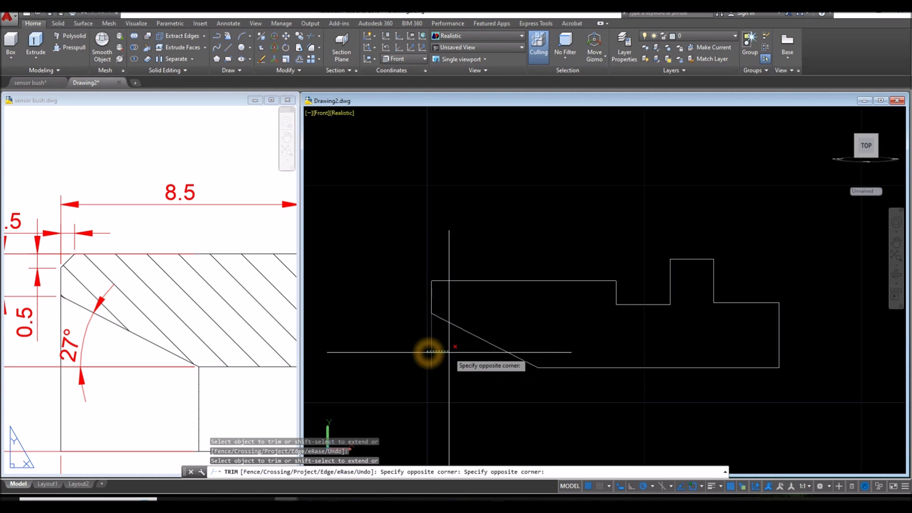
{"action": "left_click", "coordinate": [428, 352]}
{"action": "right_click", "coordinate": [535, 312]}
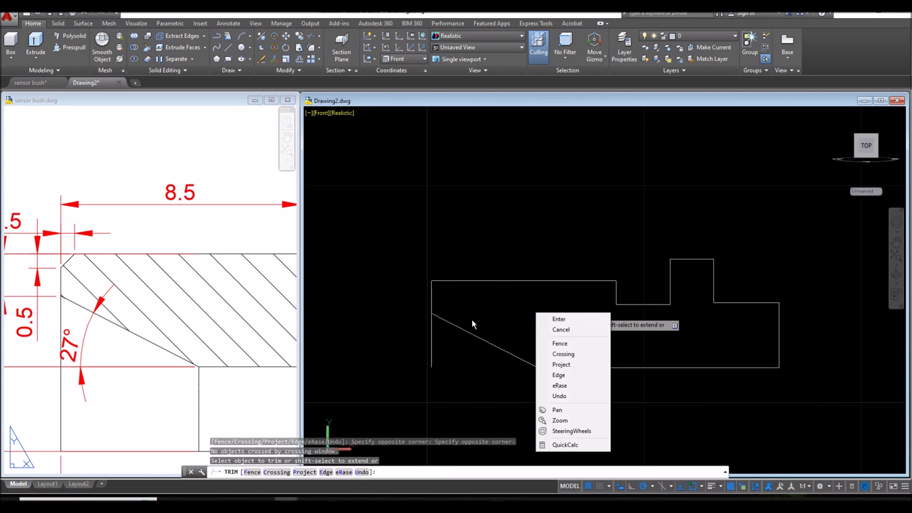
{"action": "left_click", "coordinate": [593, 318]}
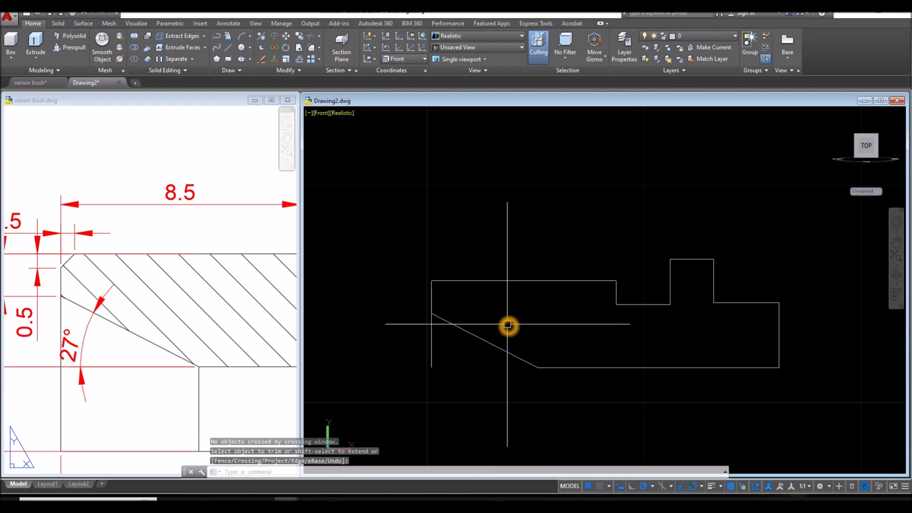
Step: Trim away the leftover part of the left vertical edge below the taper line
{"action": "key", "text": "Return"}
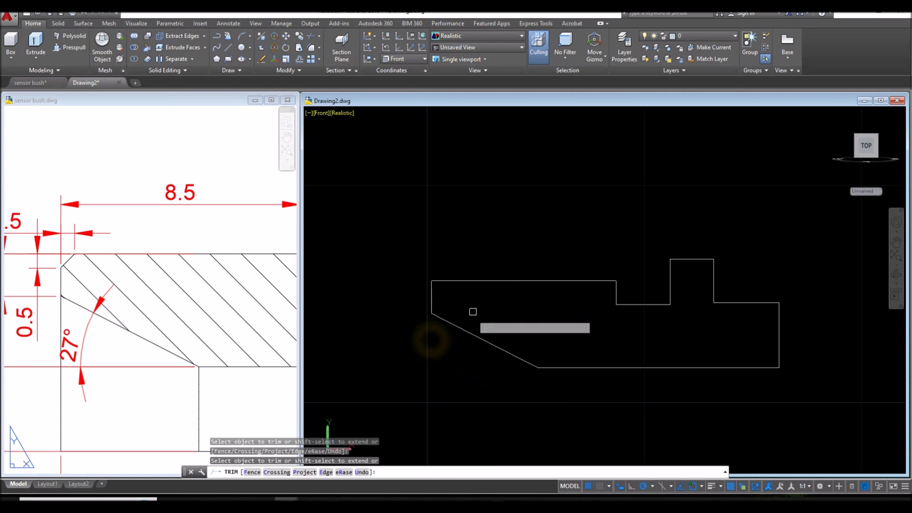
{"action": "right_click", "coordinate": [482, 308]}
{"action": "left_click", "coordinate": [515, 314]}
Step: Join all the profile lines into one polyline and check it by selecting it
{"action": "left_click", "coordinate": [261, 336]}
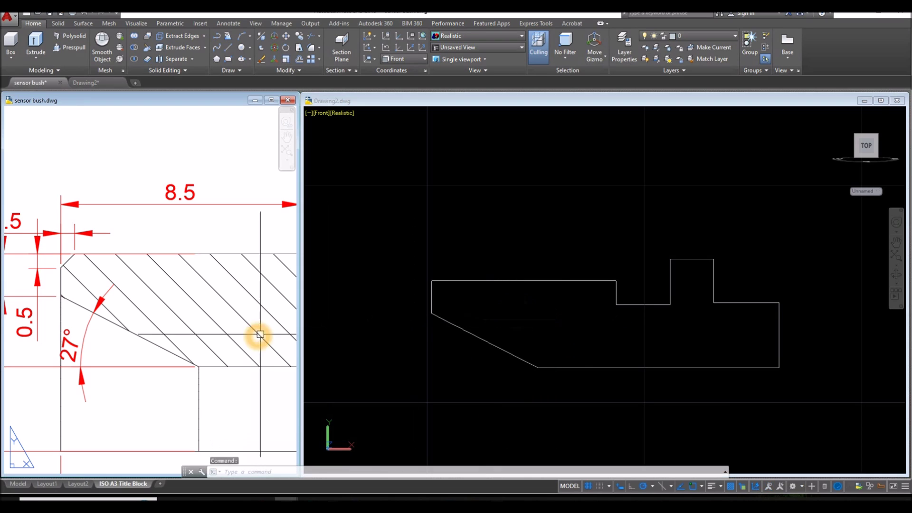
{"action": "scroll", "coordinate": [261, 328], "scroll_direction": "down", "scroll_amount": 3}
{"action": "middle_click_drag", "start_coordinate": [128, 332], "coordinate": [92, 332]}
{"action": "left_click", "coordinate": [601, 326]}
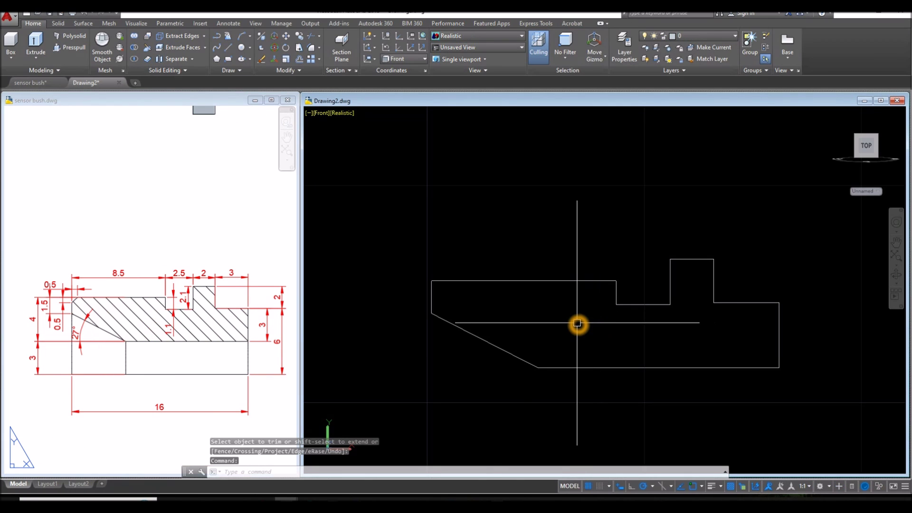
{"action": "type", "text": "J"}
{"action": "key", "text": "Return"}
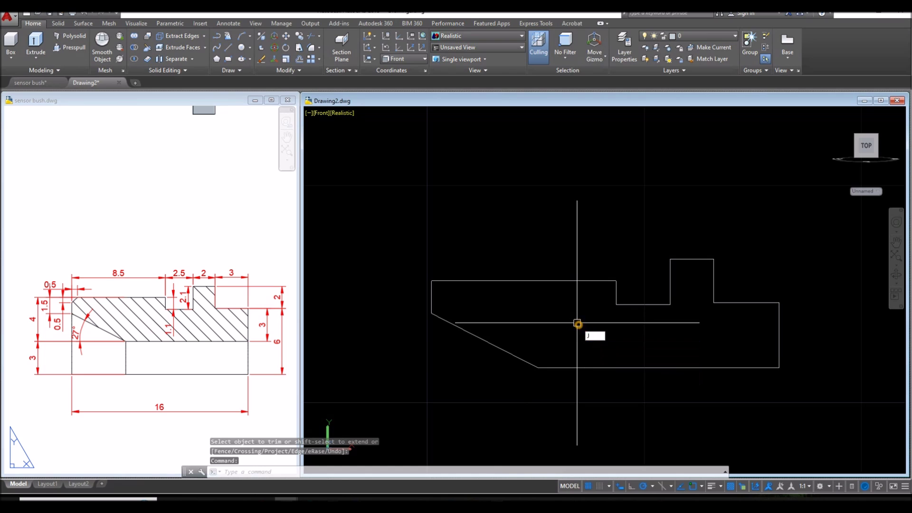
{"action": "left_click", "coordinate": [415, 223]}
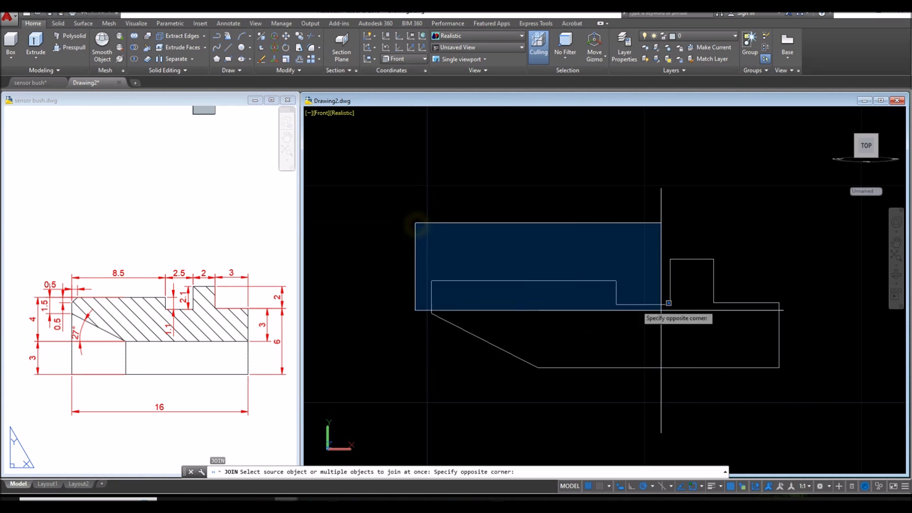
{"action": "left_click", "coordinate": [835, 378]}
{"action": "key", "text": "Return"}
{"action": "left_click", "coordinate": [684, 258]}
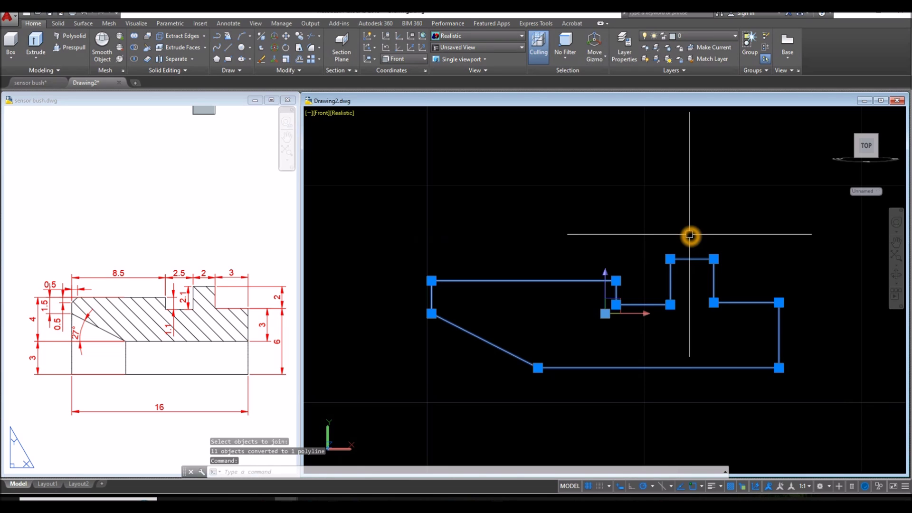
{"action": "key", "text": "Escape"}
Step: Draw a line 3 units straight down from the profile's lower right corner to the bush's centre axis
{"action": "middle_click_drag", "start_coordinate": [691, 236], "coordinate": [656, 217]}
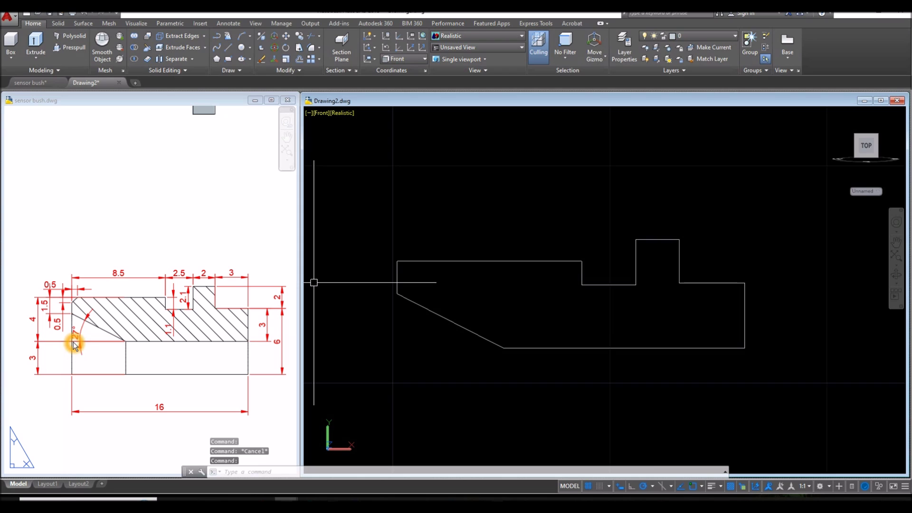
{"action": "left_click", "coordinate": [60, 383]}
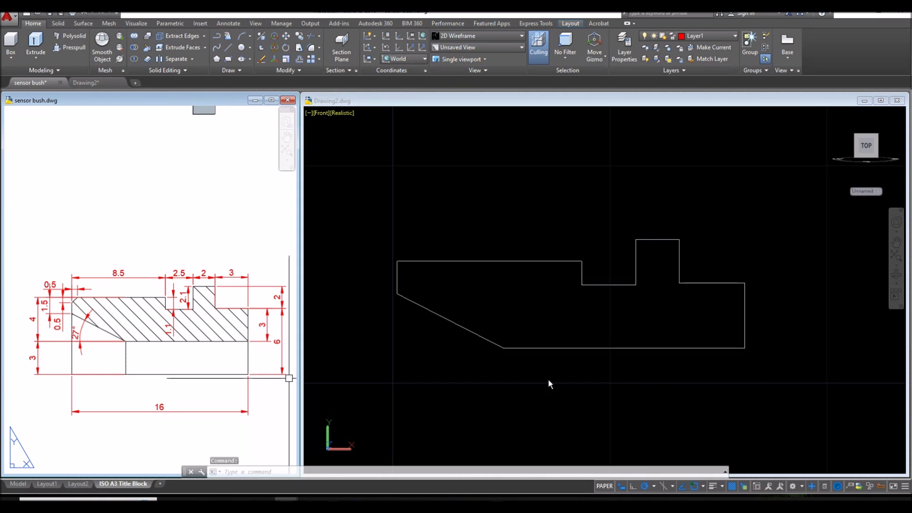
{"action": "left_click", "coordinate": [648, 385]}
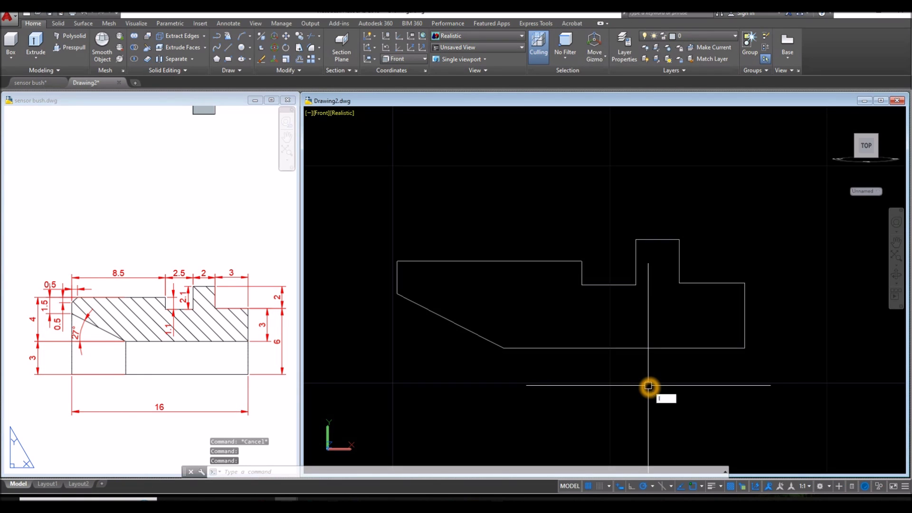
{"action": "type", "text": "l"}
{"action": "key", "text": "Return"}
{"action": "left_click", "coordinate": [745, 348]}
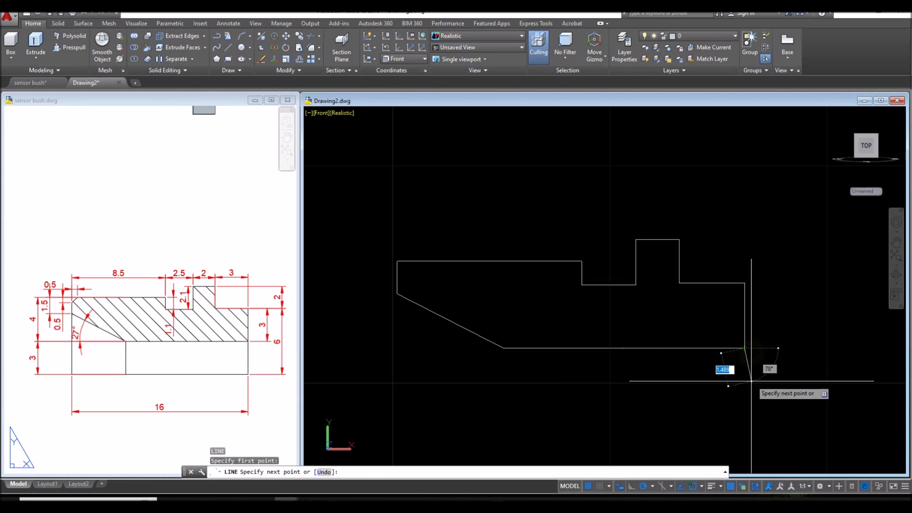
{"action": "middle_click_drag", "start_coordinate": [749, 401], "coordinate": [704, 318]}
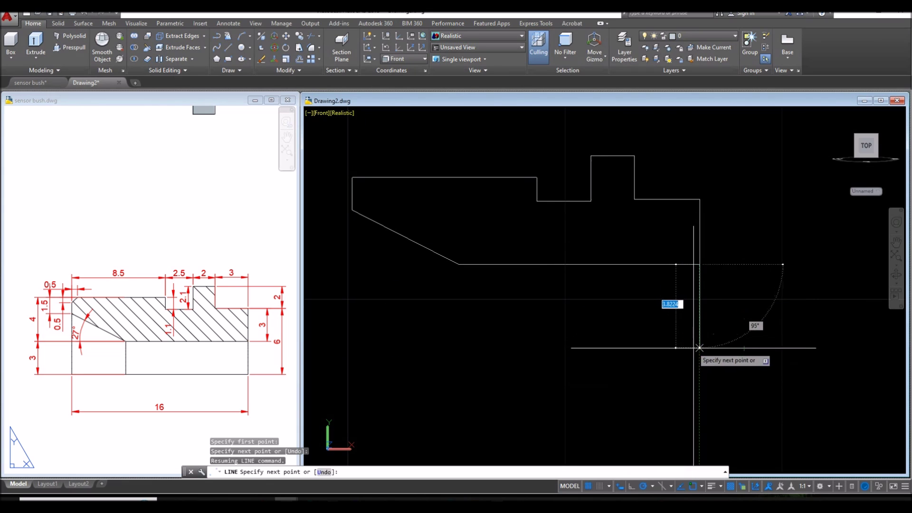
{"action": "left_click", "coordinate": [697, 350]}
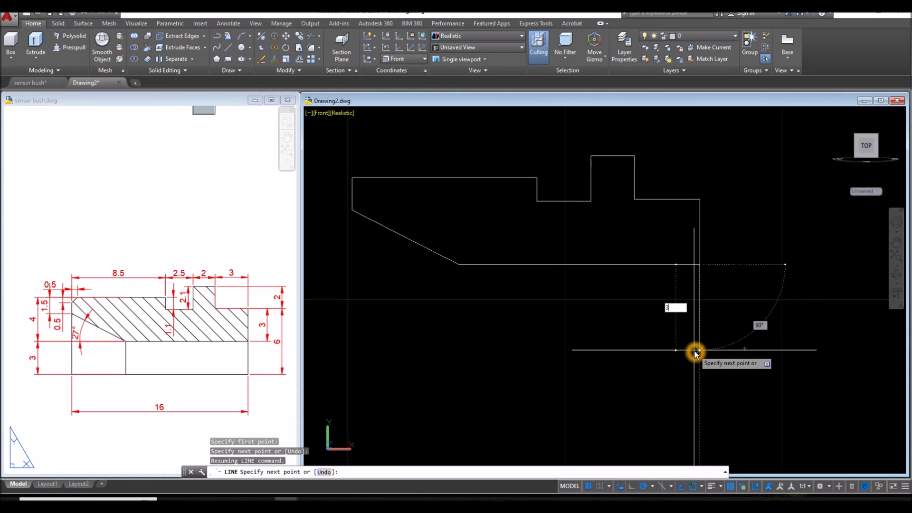
{"action": "type", "text": "3"}
{"action": "key", "text": "Return"}
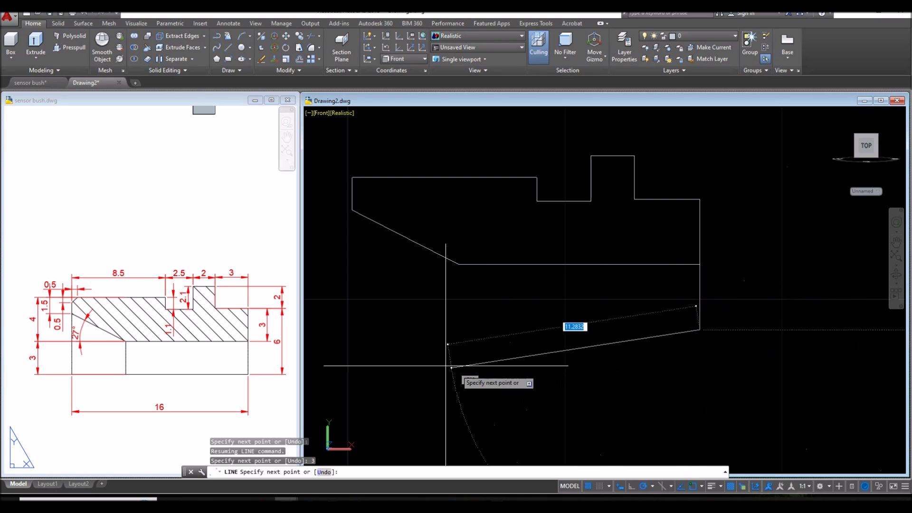
Step: Continue with a horizontal axis line about 19.7 units to the left, past the profile's left end, and end the Line command
{"action": "middle_click_drag", "start_coordinate": [434, 329], "coordinate": [493, 330]}
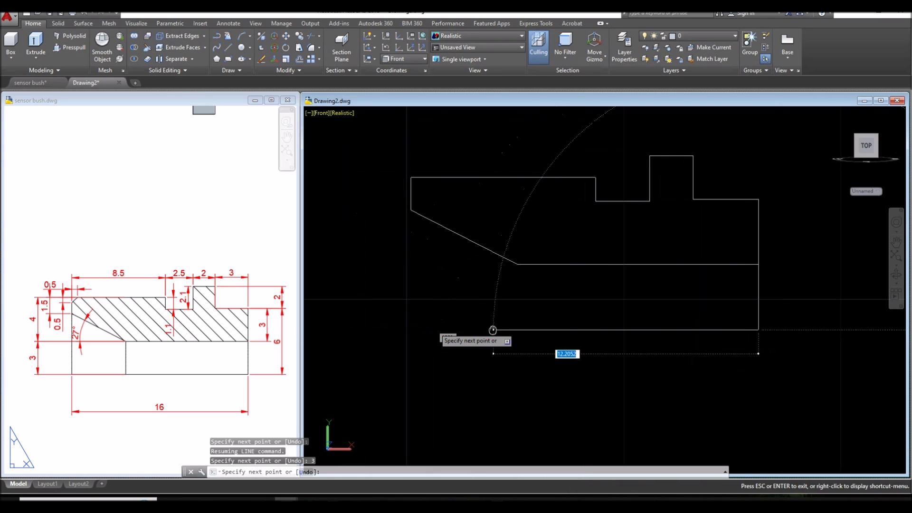
{"action": "left_click", "coordinate": [330, 332]}
{"action": "right_click", "coordinate": [358, 299]}
{"action": "left_click", "coordinate": [379, 306]}
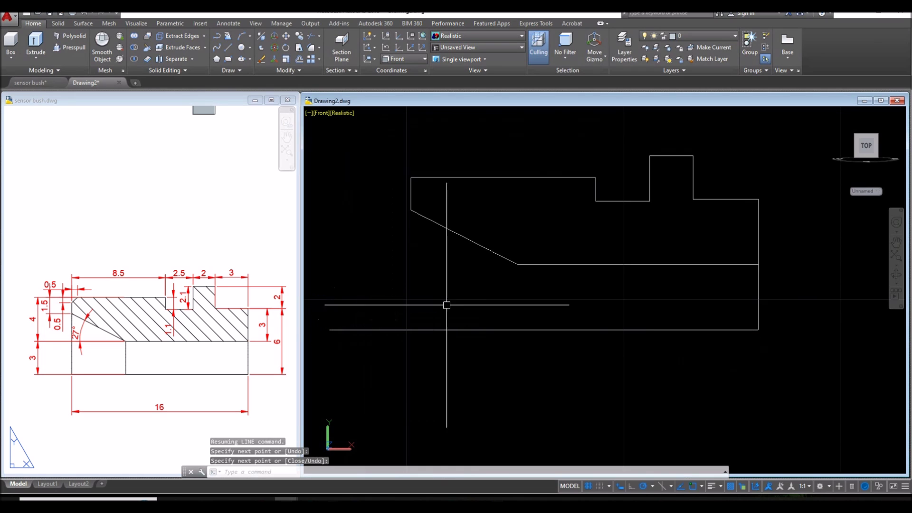
Step: Revolve the closed half-section profile 360 degrees about the full-length horizontal axis line to form the bush solid
{"action": "middle_click_drag", "start_coordinate": [447, 305], "coordinate": [434, 333]}
{"action": "left_click", "coordinate": [475, 276]}
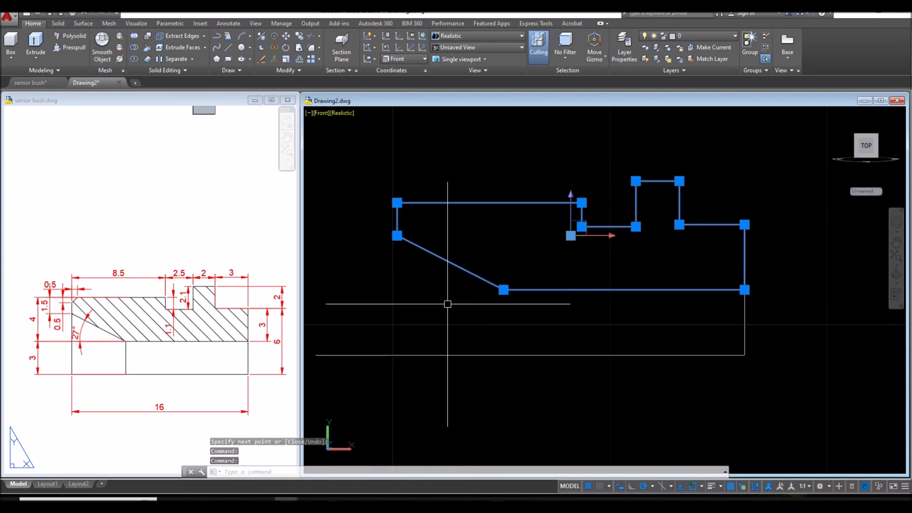
{"action": "key", "text": "Escape"}
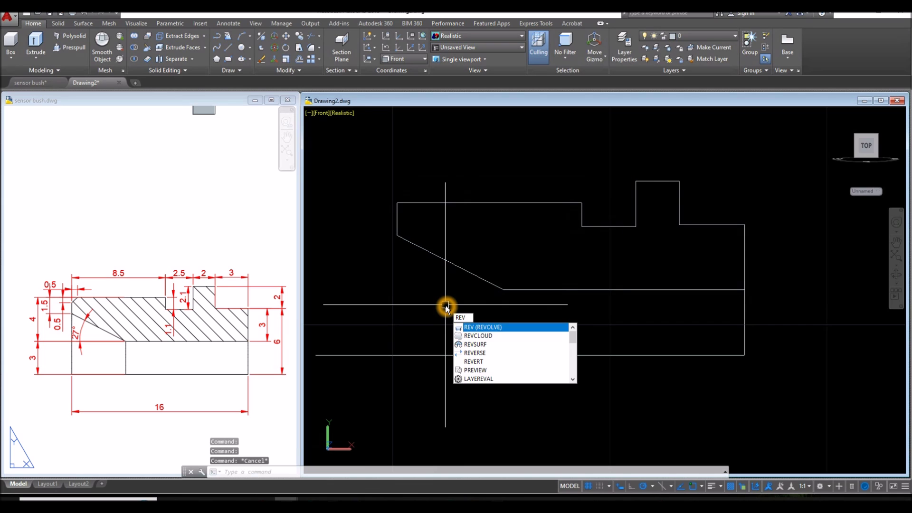
{"action": "key", "text": "Return"}
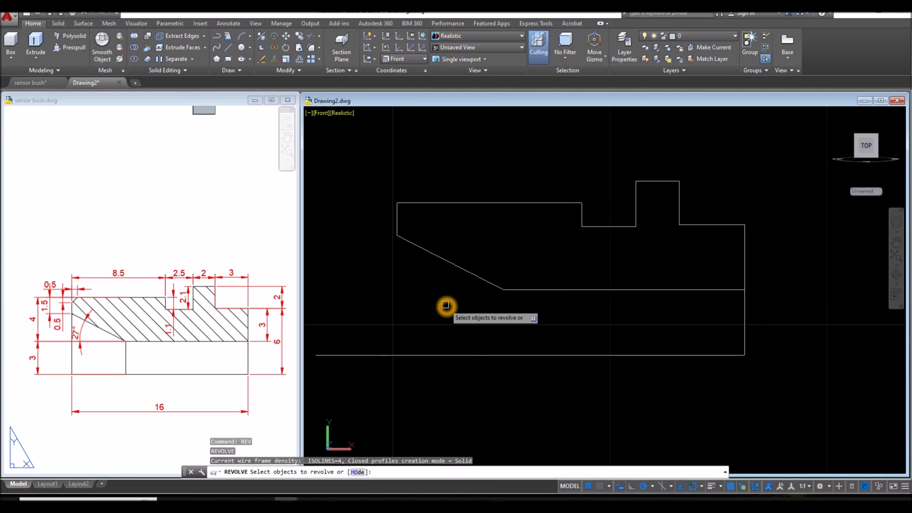
{"action": "left_click", "coordinate": [465, 269]}
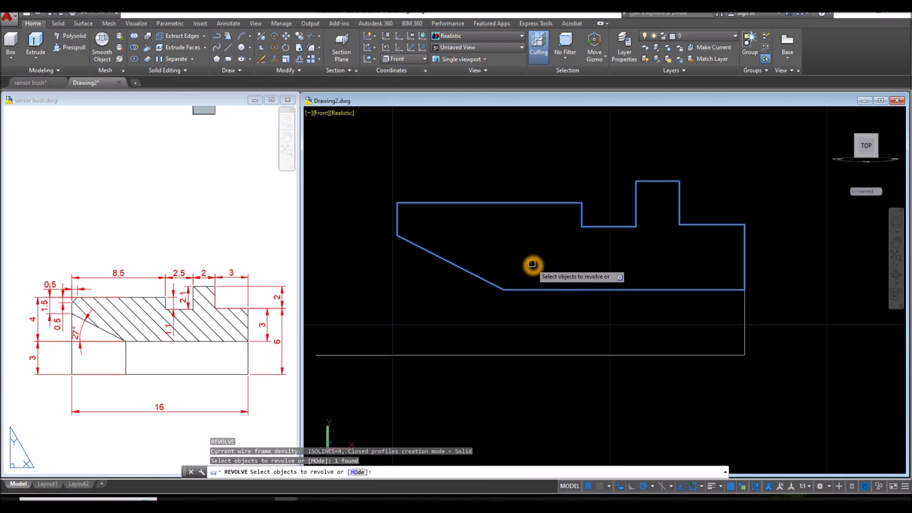
{"action": "right_click", "coordinate": [533, 264]}
{"action": "left_click", "coordinate": [554, 268]}
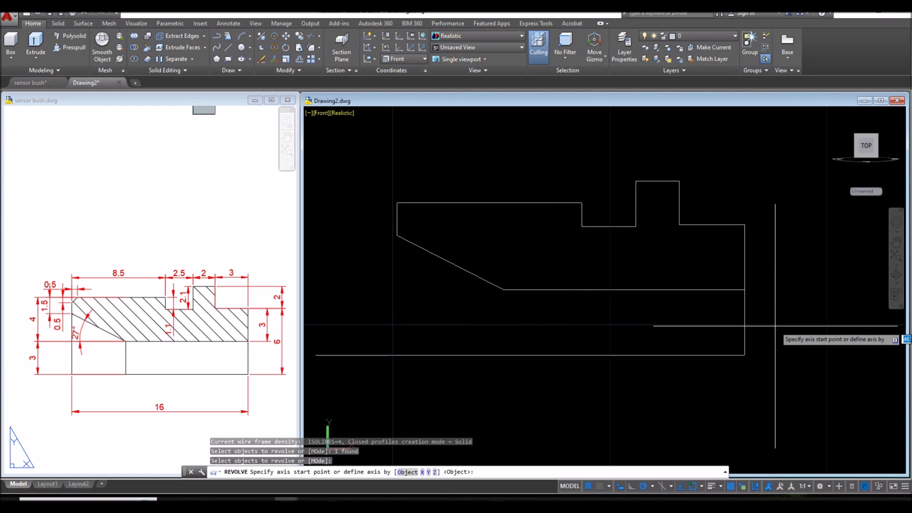
{"action": "left_click", "coordinate": [745, 355]}
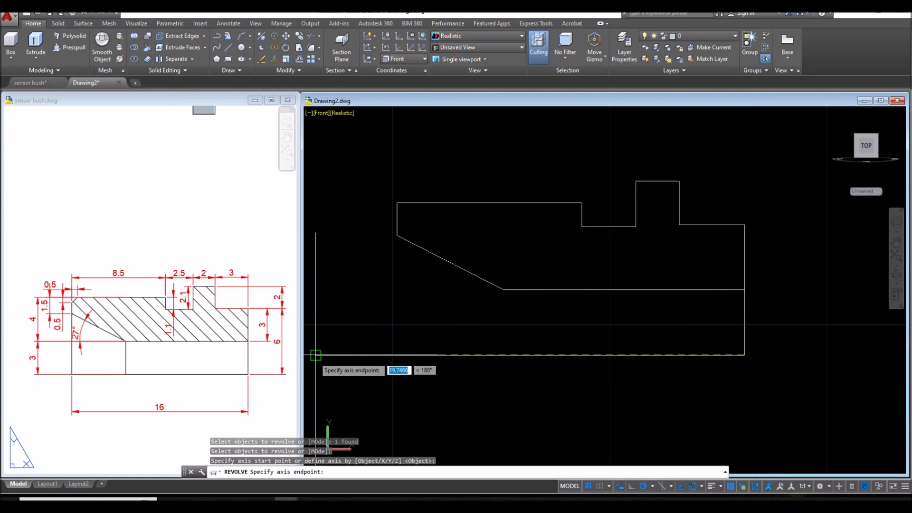
{"action": "middle_click_drag", "start_coordinate": [428, 357], "coordinate": [493, 350]}
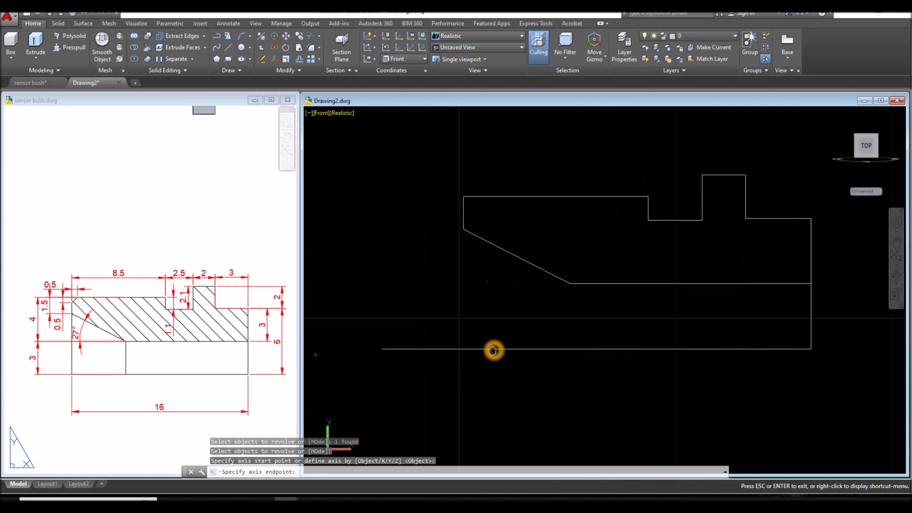
{"action": "left_click", "coordinate": [385, 349]}
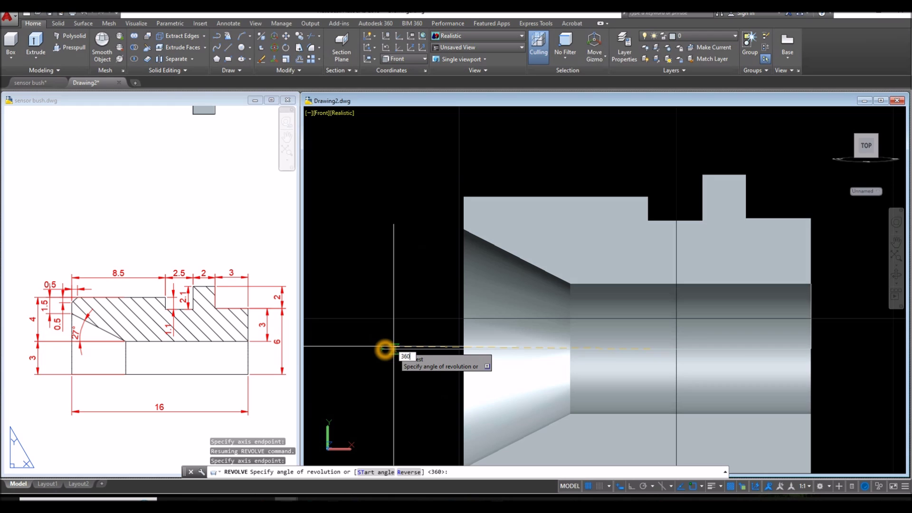
{"action": "key", "text": "Return"}
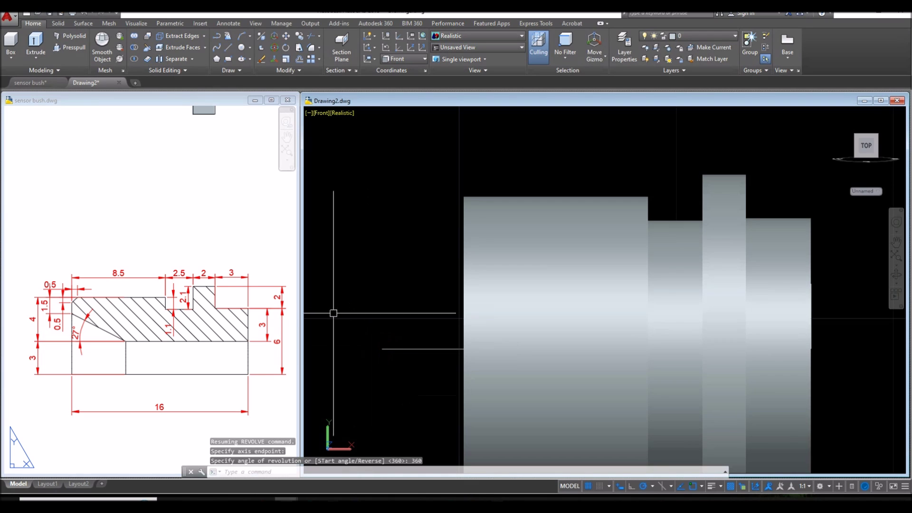
Step: Check the front-edge chamfer dimensions in the reference drawing and turn off the grid in the model drawing
{"action": "left_click", "coordinate": [81, 308]}
{"action": "scroll", "coordinate": [72, 304], "scroll_direction": "up", "scroll_amount": 8}
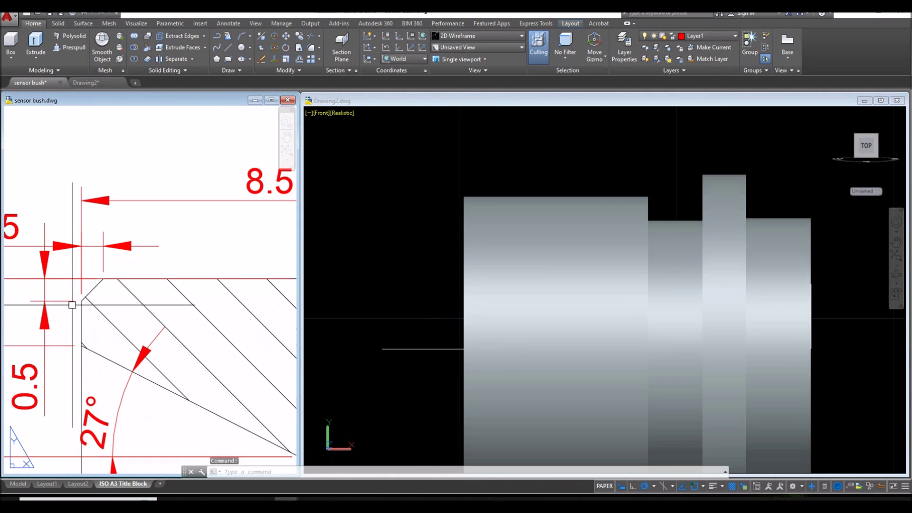
{"action": "left_click", "coordinate": [330, 299]}
{"action": "left_click", "coordinate": [347, 321]}
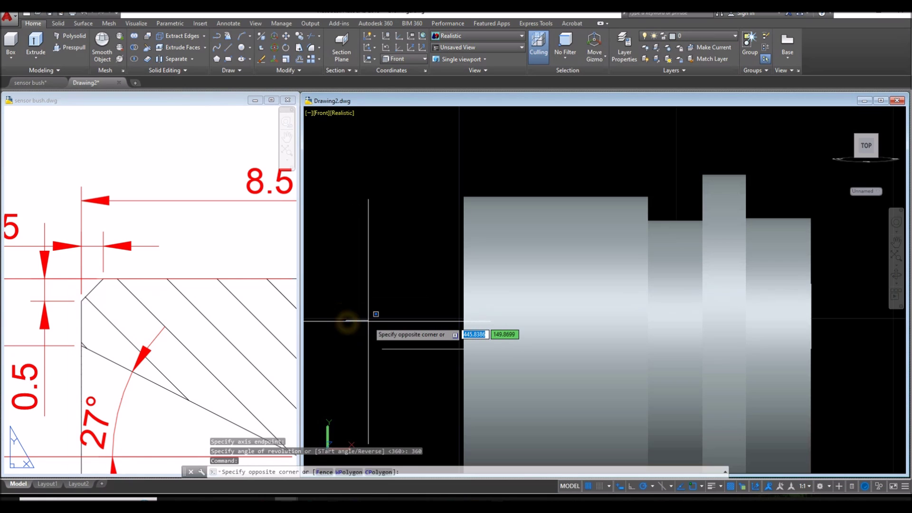
{"action": "middle_click_drag", "start_coordinate": [371, 322], "coordinate": [526, 309], "text": "shift"}
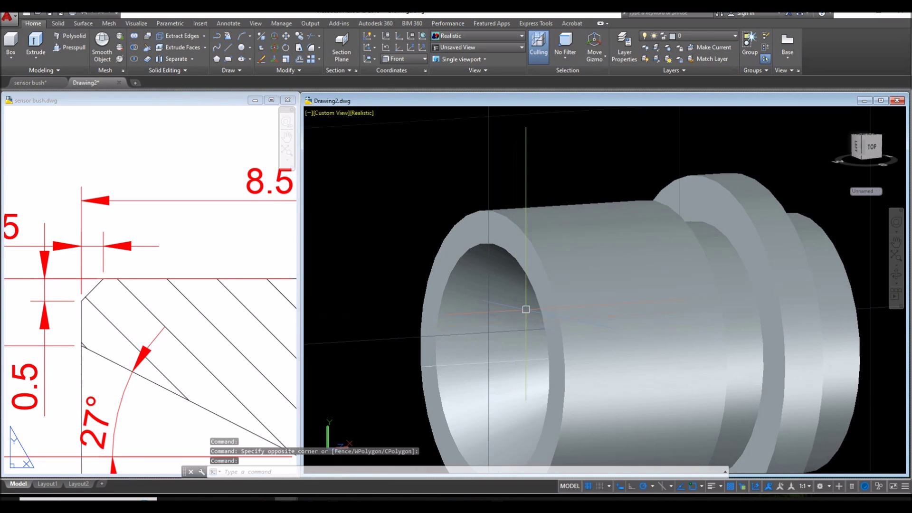
{"action": "left_click", "coordinate": [542, 257]}
{"action": "key", "text": "Escape"}
{"action": "left_click", "coordinate": [590, 490]}
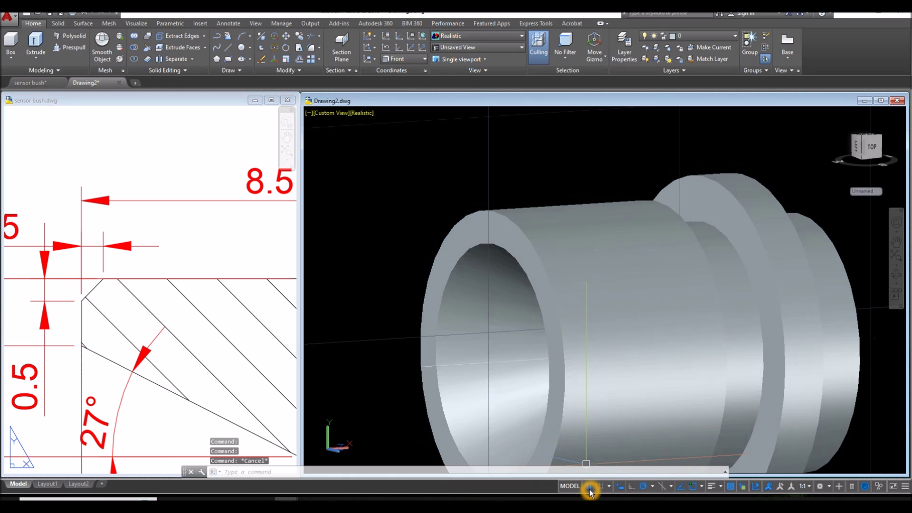
{"action": "left_click", "coordinate": [589, 489]}
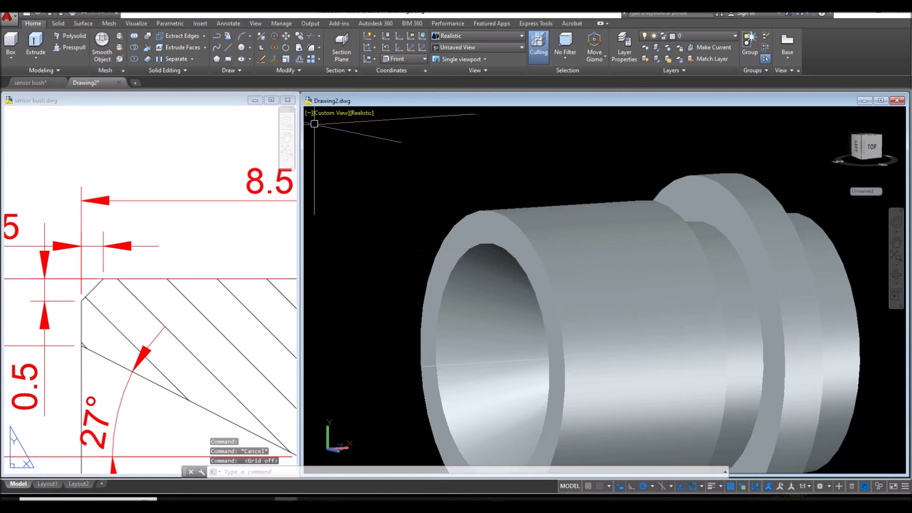
Step: Chamfer the outer circular edge at the bush's tapered-bore end with both distances set to 0.5
{"action": "left_click", "coordinate": [62, 23]}
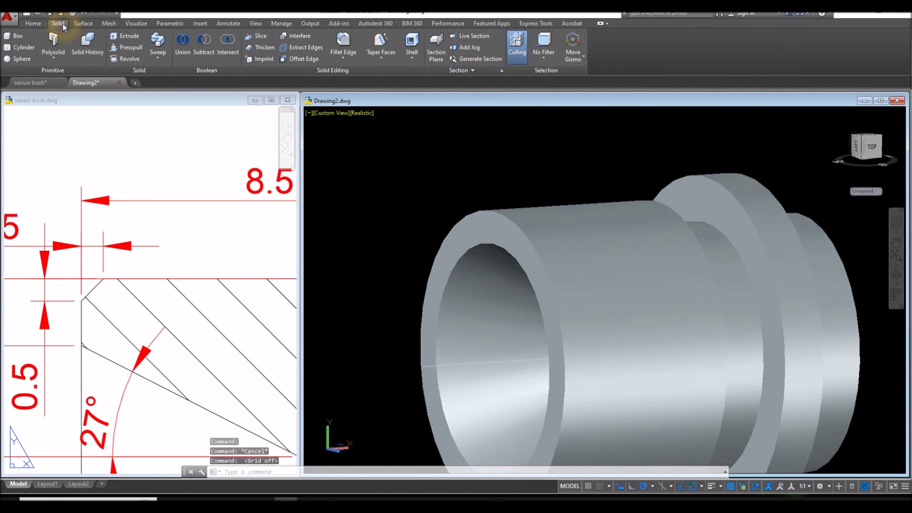
{"action": "left_click", "coordinate": [346, 60]}
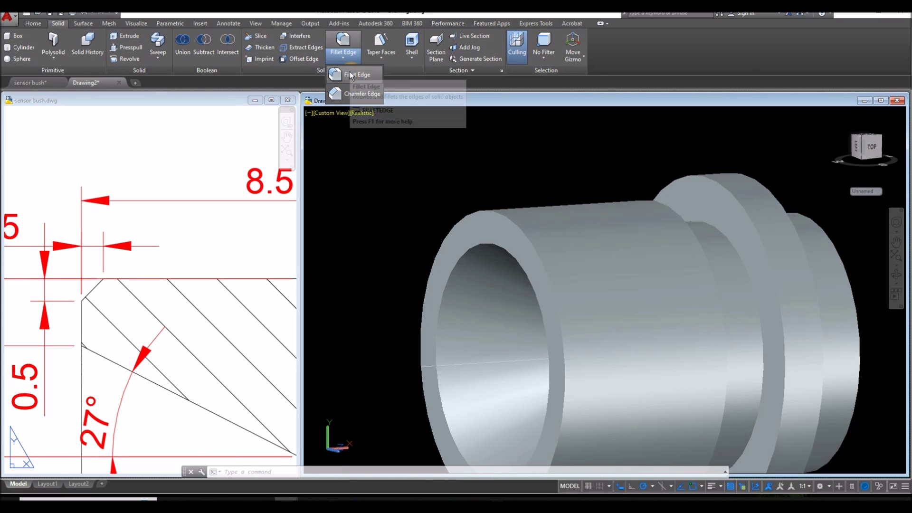
{"action": "left_click", "coordinate": [354, 94]}
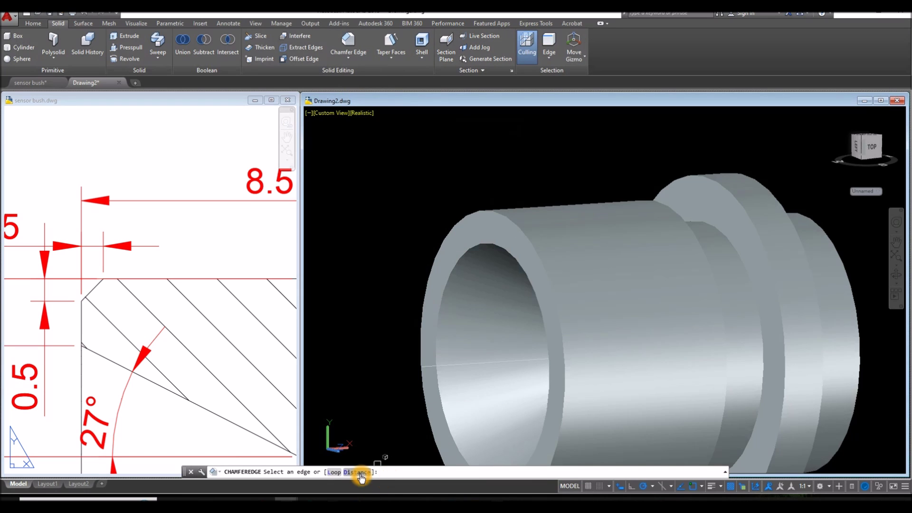
{"action": "right_click", "coordinate": [369, 259]}
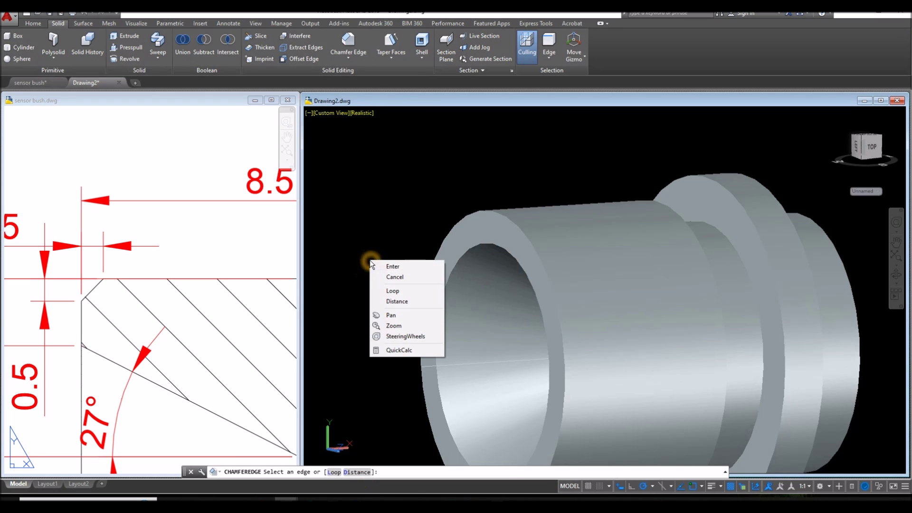
{"action": "left_click", "coordinate": [399, 301]}
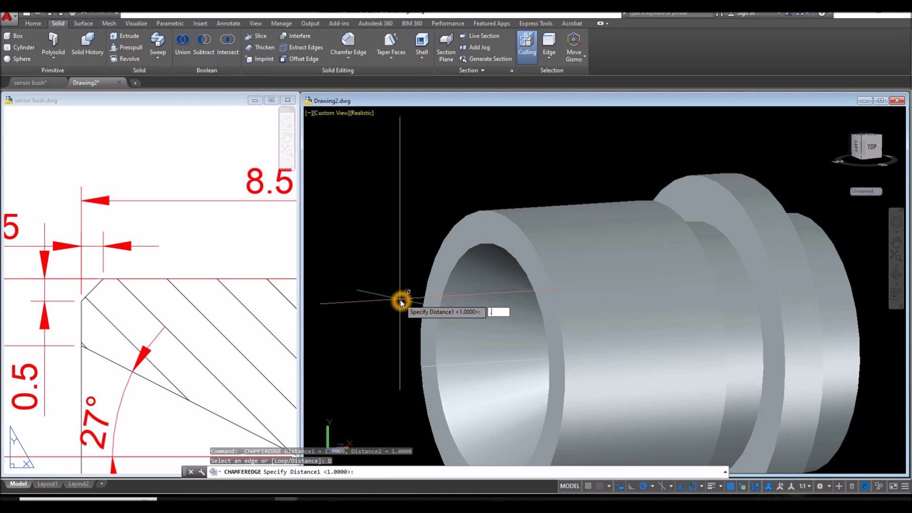
{"action": "key", "text": "Return"}
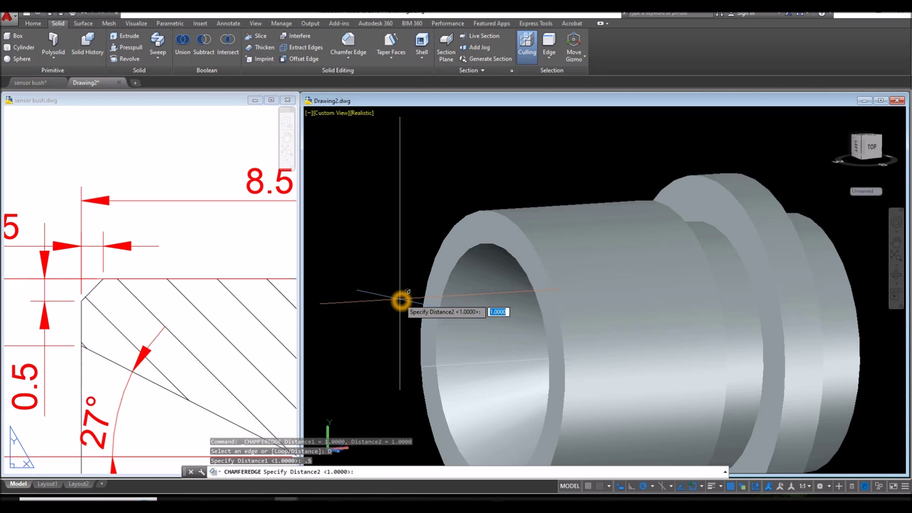
{"action": "key", "text": "Return"}
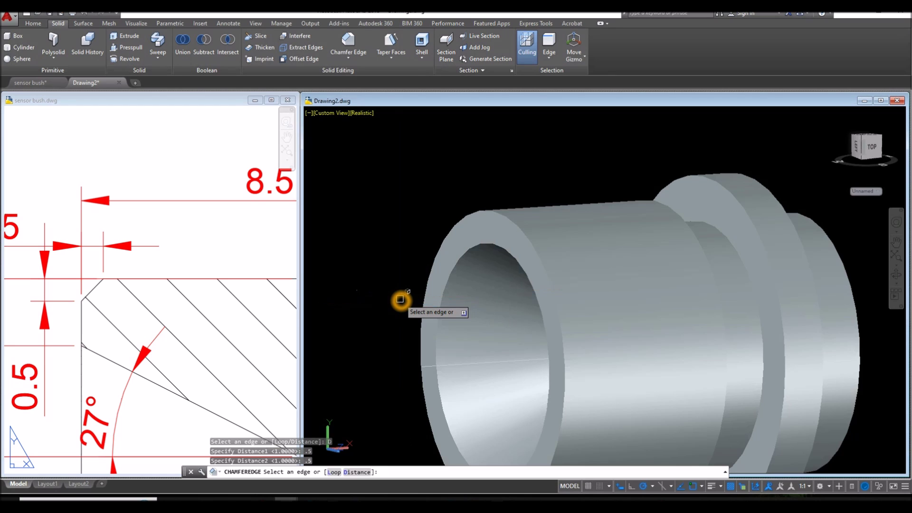
{"action": "left_click", "coordinate": [537, 258]}
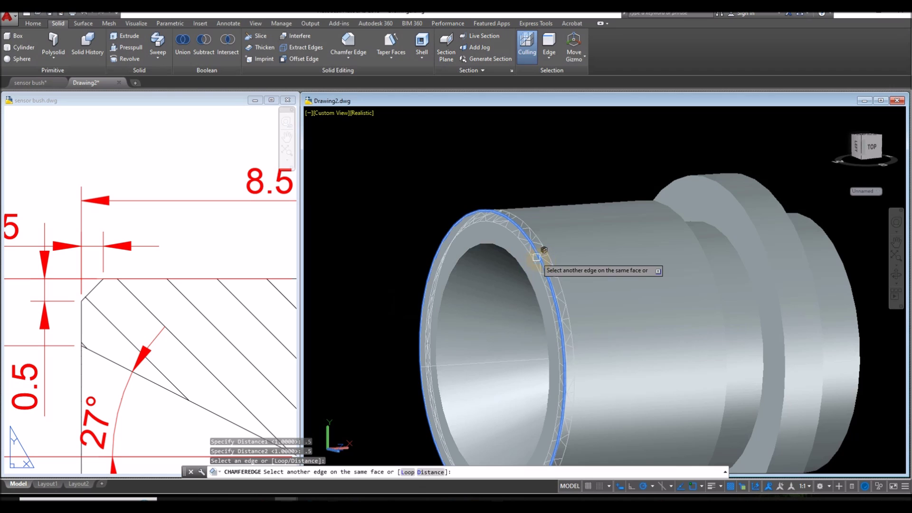
{"action": "right_click", "coordinate": [497, 163]}
{"action": "left_click", "coordinate": [513, 169]}
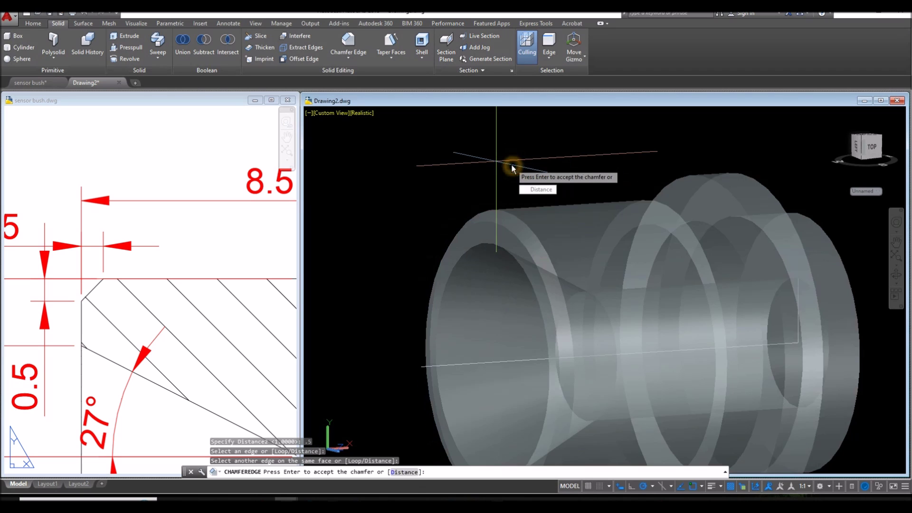
{"action": "right_click", "coordinate": [513, 165]}
{"action": "left_click", "coordinate": [521, 169]}
{"action": "scroll", "coordinate": [520, 169], "scroll_direction": "down", "scroll_amount": 2}
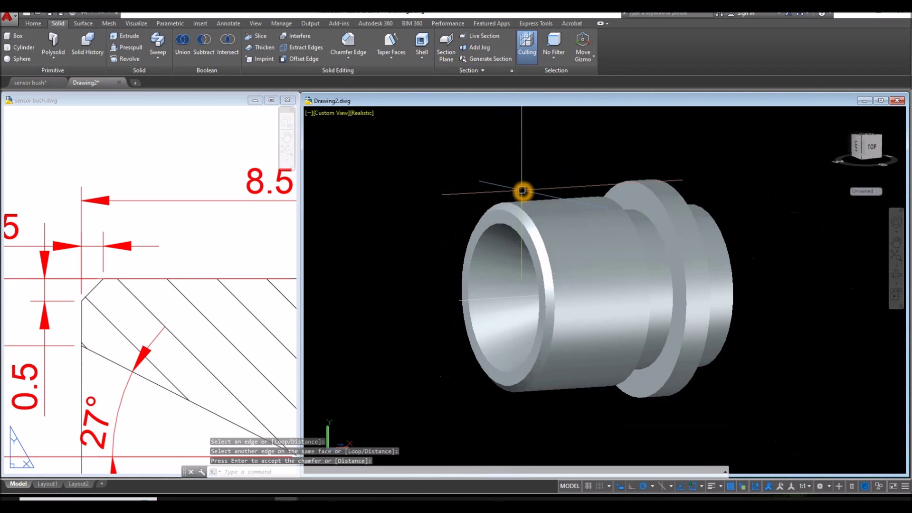
Step: Move the bush solid to the right, clear of the leftover axis and vertical lines
{"action": "middle_click_drag", "start_coordinate": [523, 190], "coordinate": [525, 208], "text": "shift"}
{"action": "left_click", "coordinate": [514, 193]}
{"action": "right_click", "coordinate": [463, 179]}
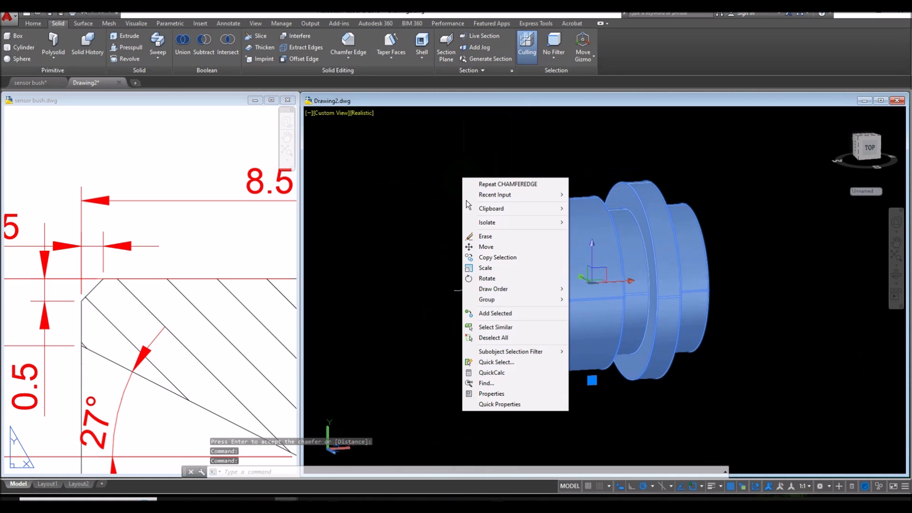
{"action": "left_click", "coordinate": [484, 248]}
{"action": "left_click", "coordinate": [413, 269]}
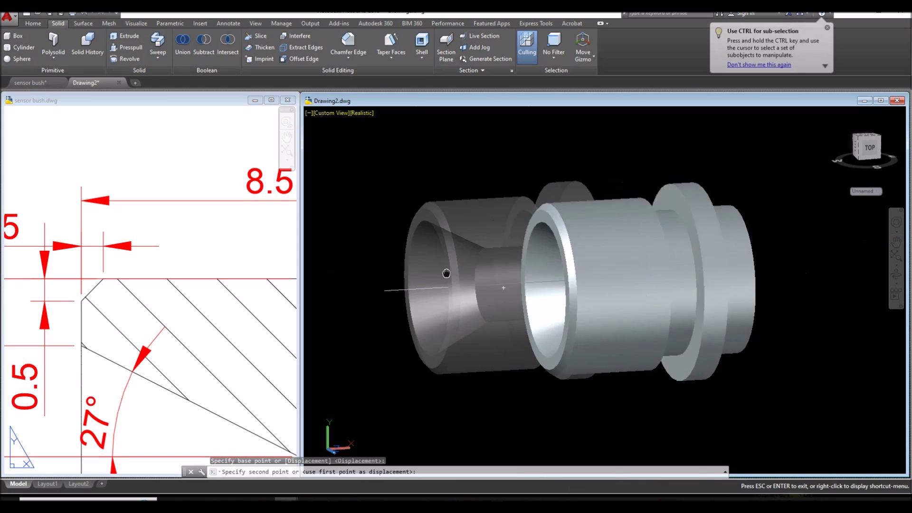
{"action": "left_click", "coordinate": [576, 267]}
Step: Erase the leftover horizontal axis line and the short vertical line at its end
{"action": "left_click", "coordinate": [549, 312]}
{"action": "left_click", "coordinate": [454, 229]}
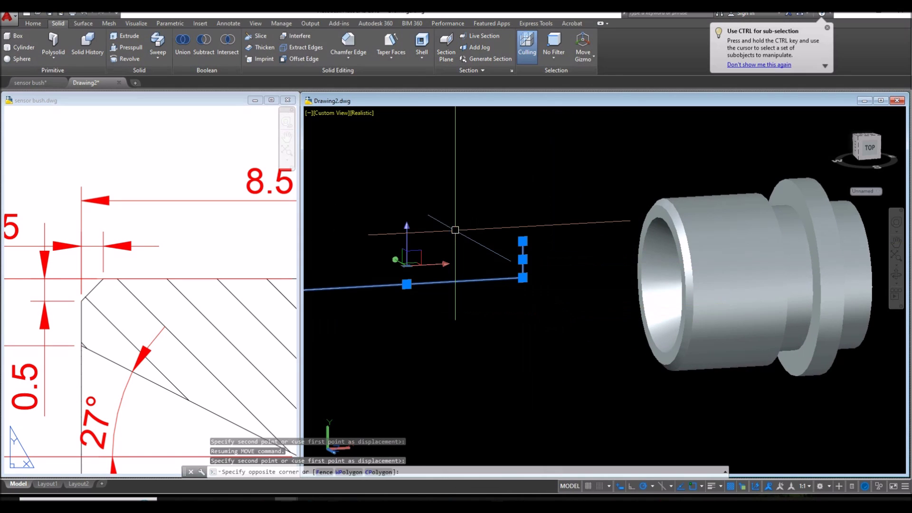
{"action": "key", "text": "Delete"}
Step: Minimize the sensor bush reference drawing and maximize Drawing2
{"action": "scroll", "coordinate": [455, 230], "scroll_direction": "down", "scroll_amount": 4}
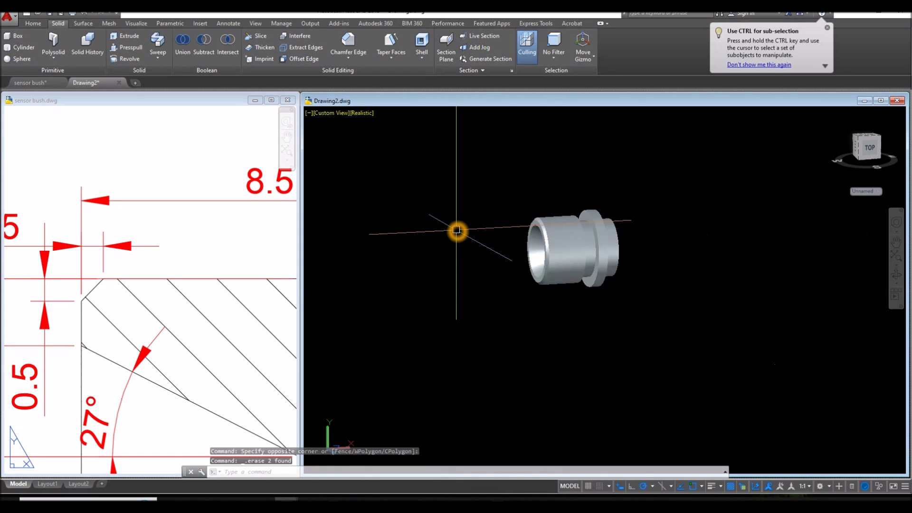
{"action": "mouse_move", "coordinate": [455, 231]}
{"action": "middle_mouse_down"}
{"action": "mouse_move", "coordinate": [403, 260]}
{"action": "mouse_move", "coordinate": [387, 285]}
{"action": "middle_mouse_up"}
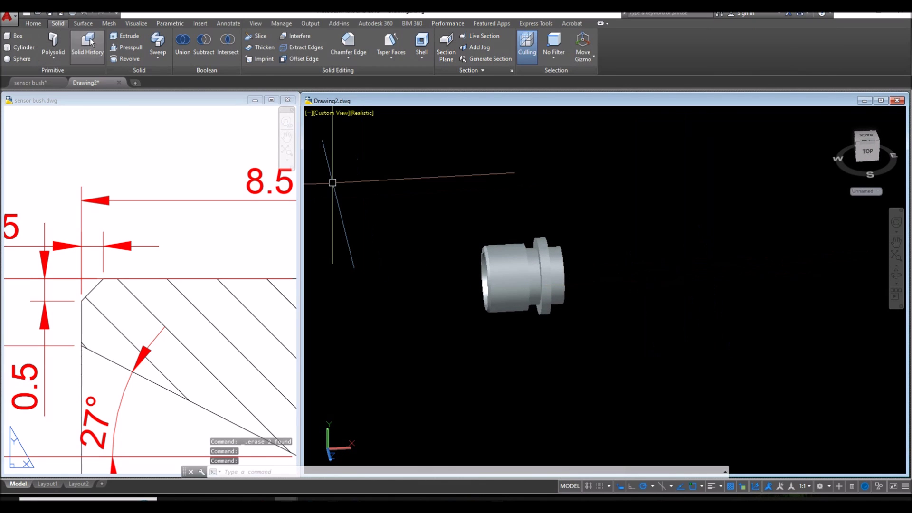
{"action": "left_click", "coordinate": [252, 100]}
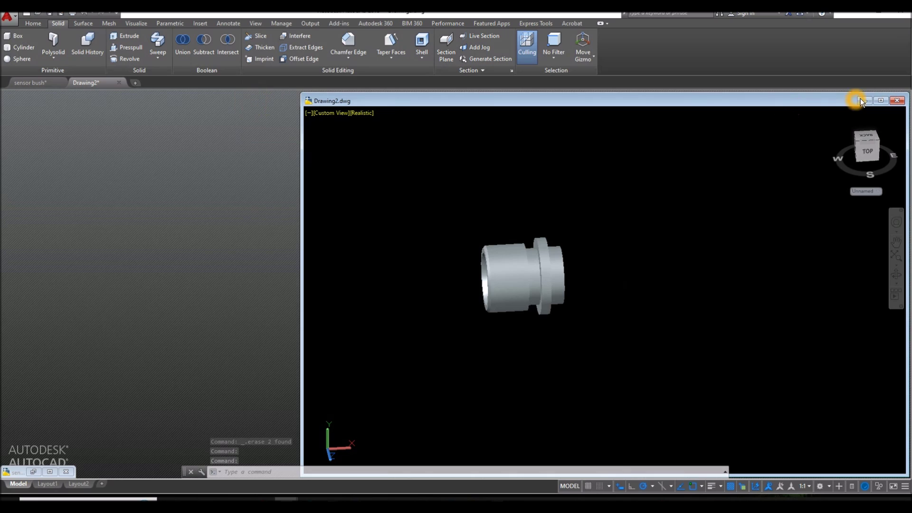
{"action": "left_click", "coordinate": [882, 101]}
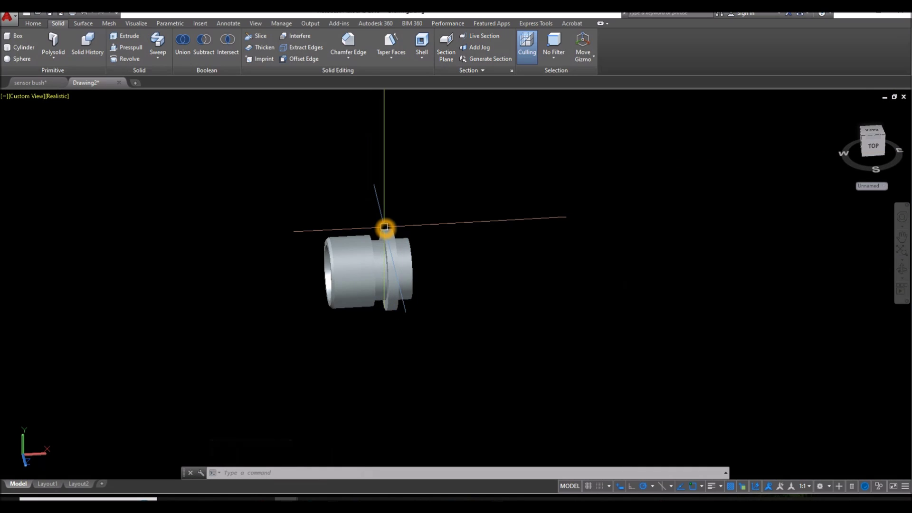
Step: Open the materials browser and add Reflective - Wheat from the Autodesk Library's Metallic Paint category to the document materials
{"action": "type", "text": "materials"}
{"action": "key", "text": "Return"}
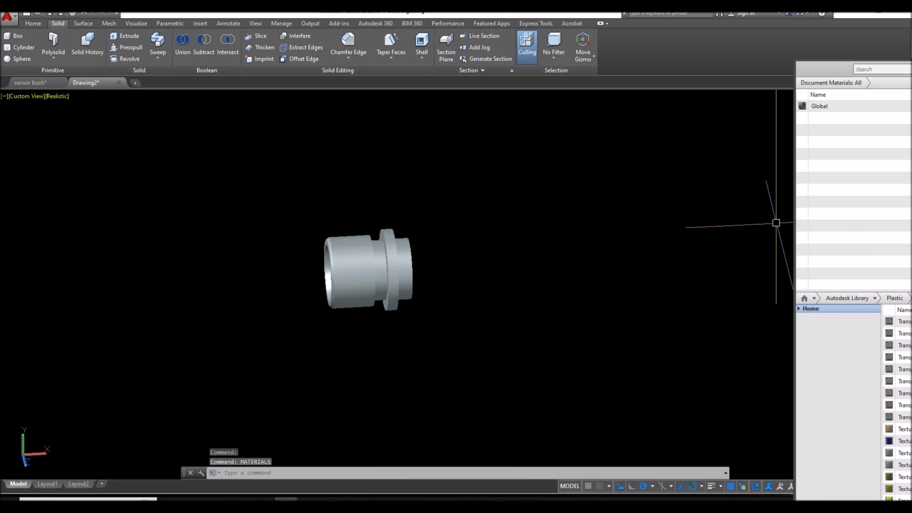
{"action": "left_click", "coordinate": [875, 298]}
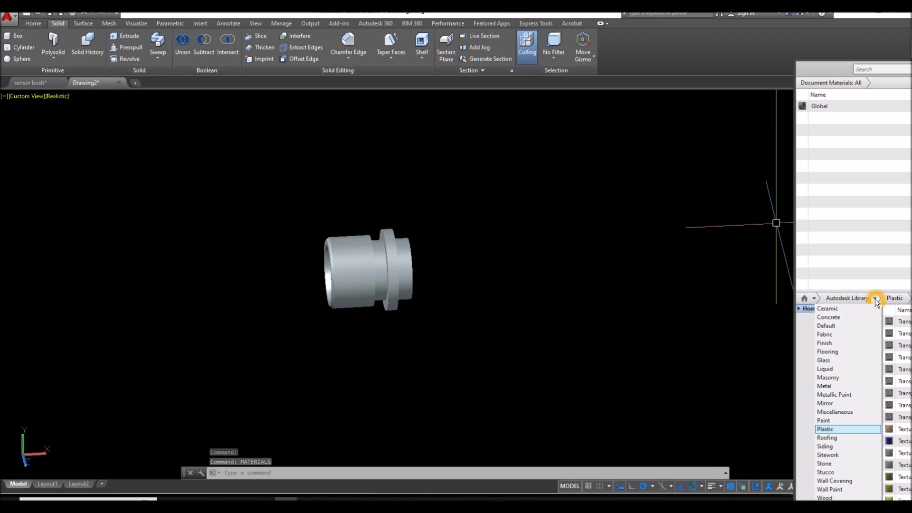
{"action": "left_click", "coordinate": [856, 394]}
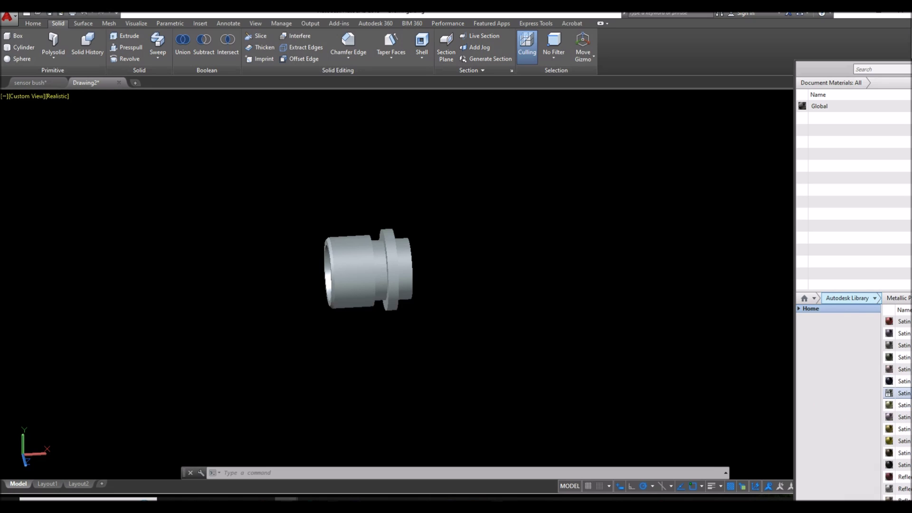
{"action": "scroll", "coordinate": [889, 351], "scroll_direction": "down", "scroll_amount": 3}
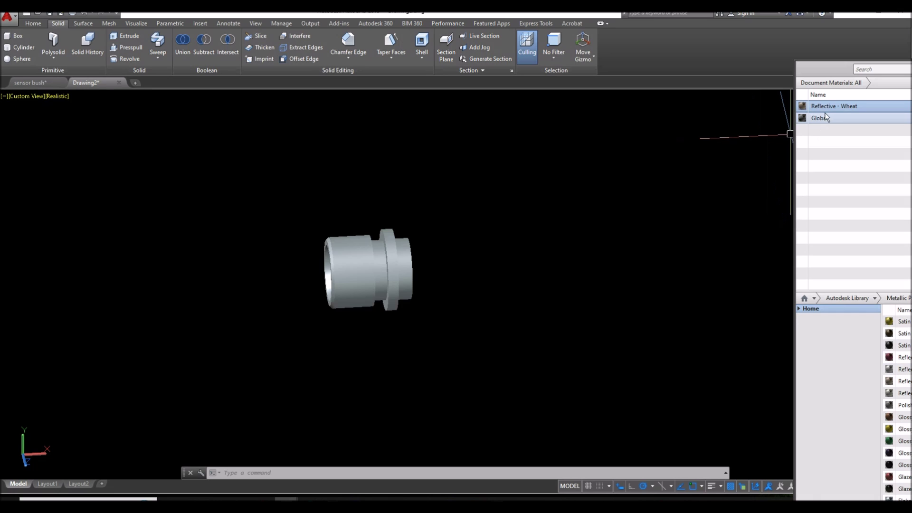
Step: Apply the Reflective - Wheat material to the bush solid
{"action": "left_click_drag", "start_coordinate": [421, 272], "coordinate": [424, 274]}
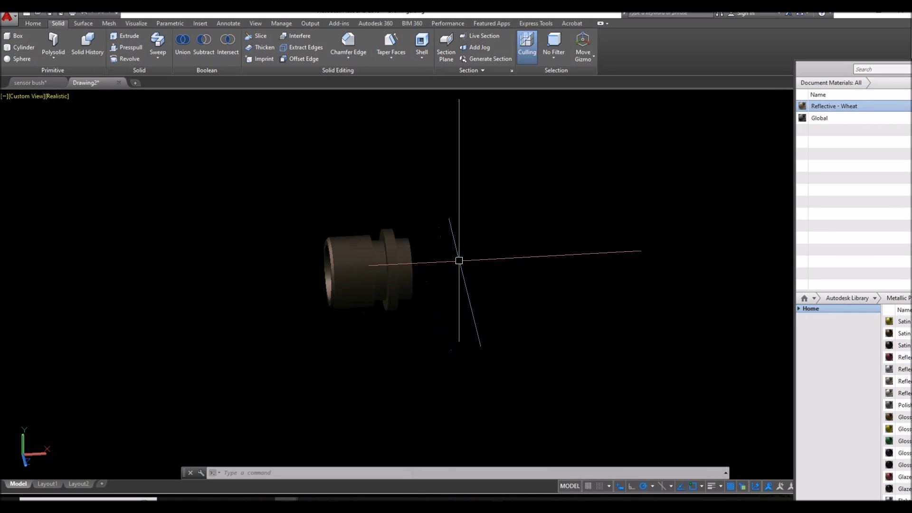
{"action": "middle_click_drag", "start_coordinate": [459, 260], "coordinate": [501, 264], "text": "shift"}
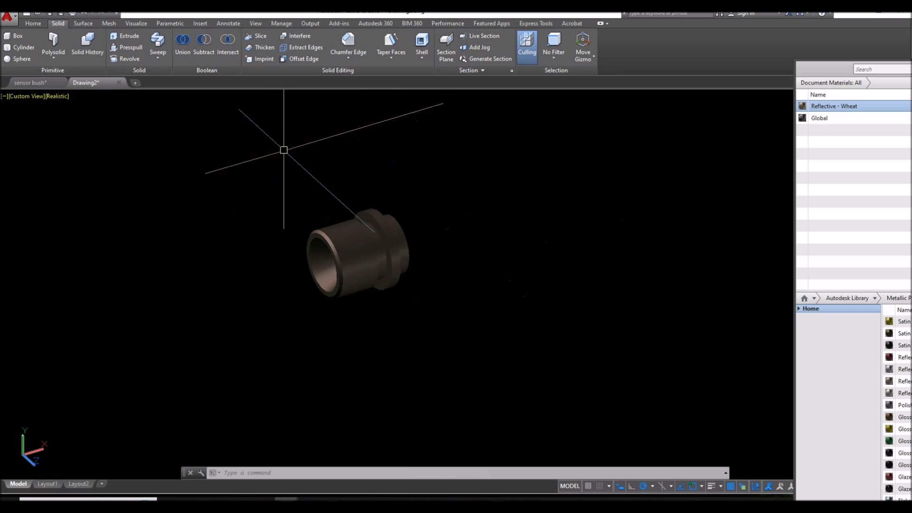
Step: Adjust the scene lighting to a brightness of about 99.3 and a contrast of about 86.5
{"action": "left_click", "coordinate": [34, 24]}
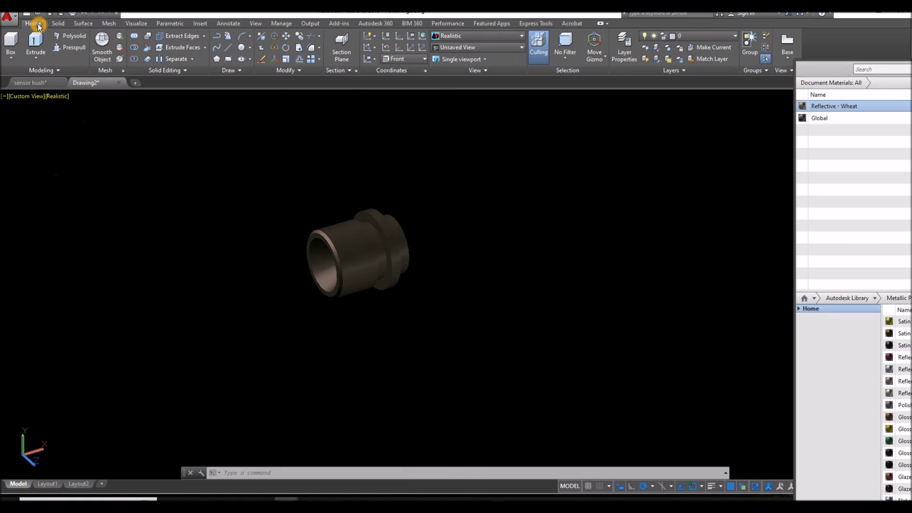
{"action": "left_click", "coordinate": [142, 23]}
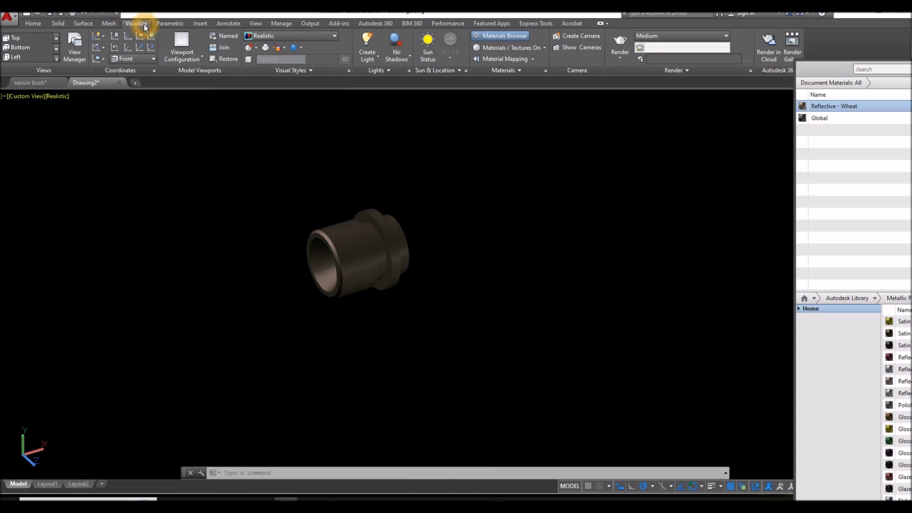
{"action": "left_click", "coordinate": [376, 72]}
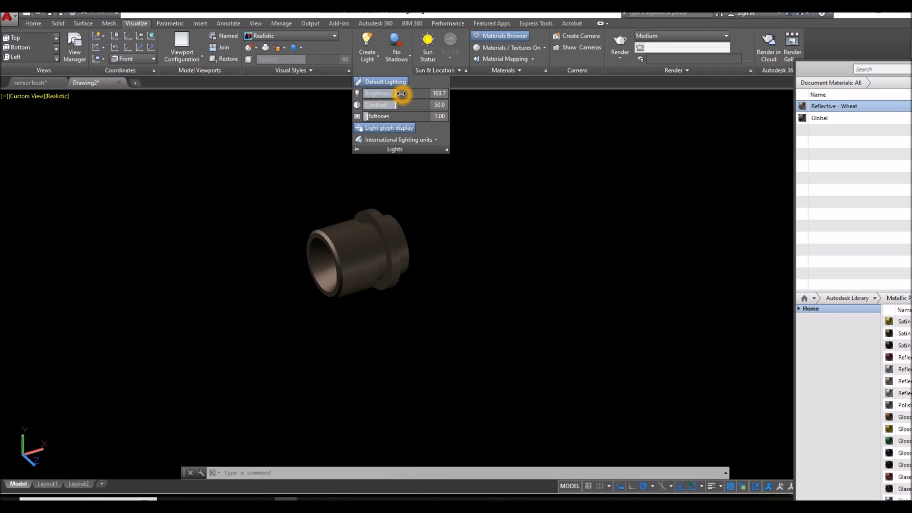
{"action": "left_click_drag", "start_coordinate": [394, 104], "coordinate": [413, 104]}
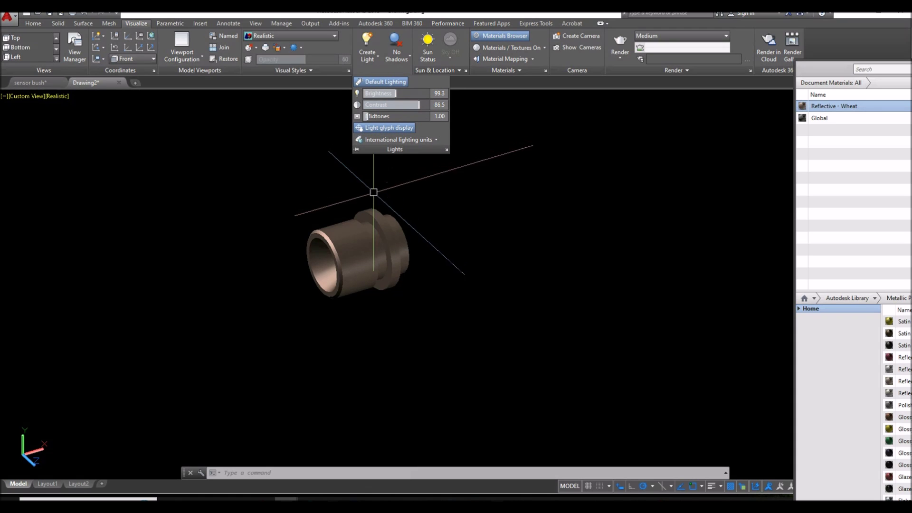
Step: Inspect the painted bush up close, then switch the viewport to the Top view with the whole bush in sight
{"action": "scroll", "coordinate": [342, 224], "scroll_direction": "up", "scroll_amount": 5}
{"action": "middle_click_drag", "start_coordinate": [342, 224], "coordinate": [314, 225], "text": "shift"}
{"action": "left_click", "coordinate": [24, 96]}
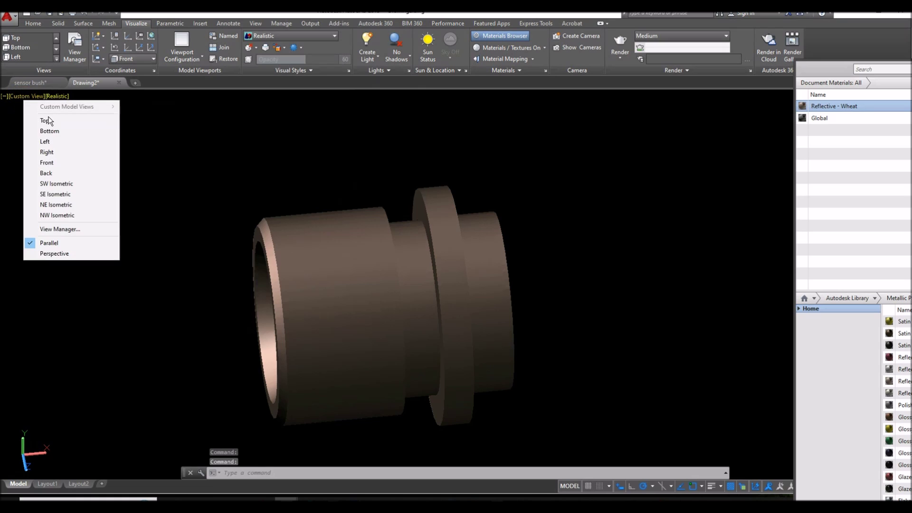
{"action": "left_click", "coordinate": [48, 122]}
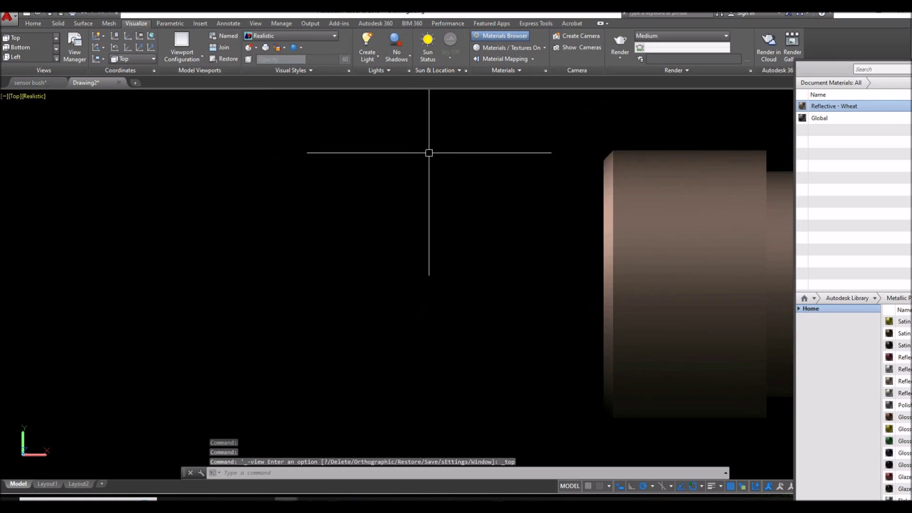
{"action": "middle_click_drag", "start_coordinate": [429, 154], "coordinate": [295, 177]}
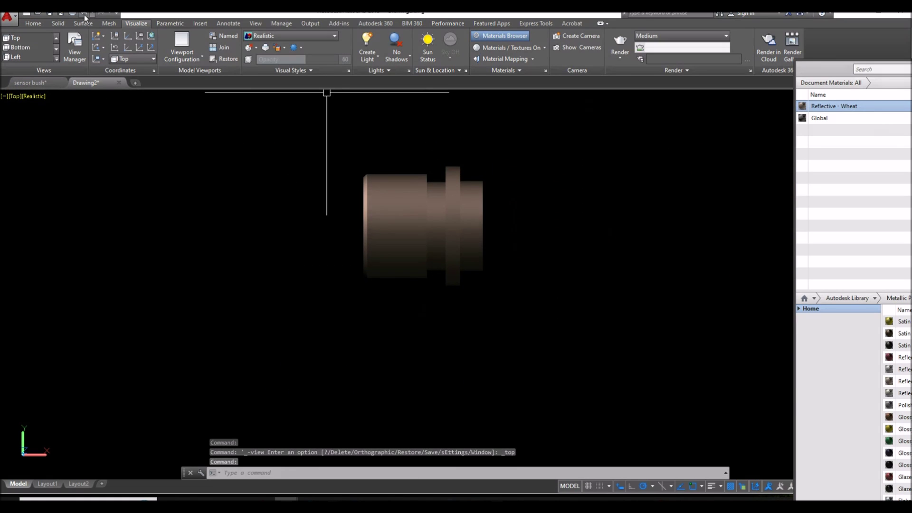
Step: Move the bush solid horizontally to the right to free space beside it for a second bush
{"action": "left_click", "coordinate": [58, 23]}
{"action": "left_click", "coordinate": [542, 172]}
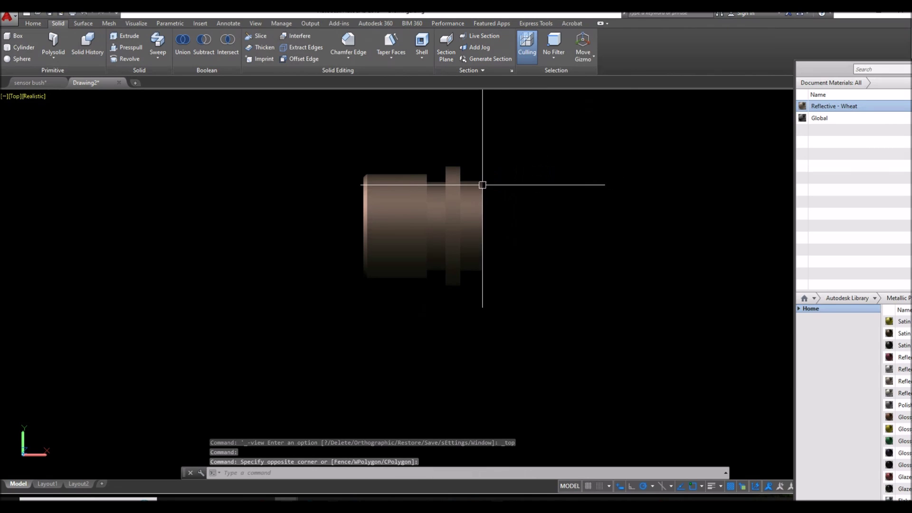
{"action": "left_click", "coordinate": [482, 185]}
{"action": "right_click", "coordinate": [525, 143]}
{"action": "left_click", "coordinate": [560, 212]}
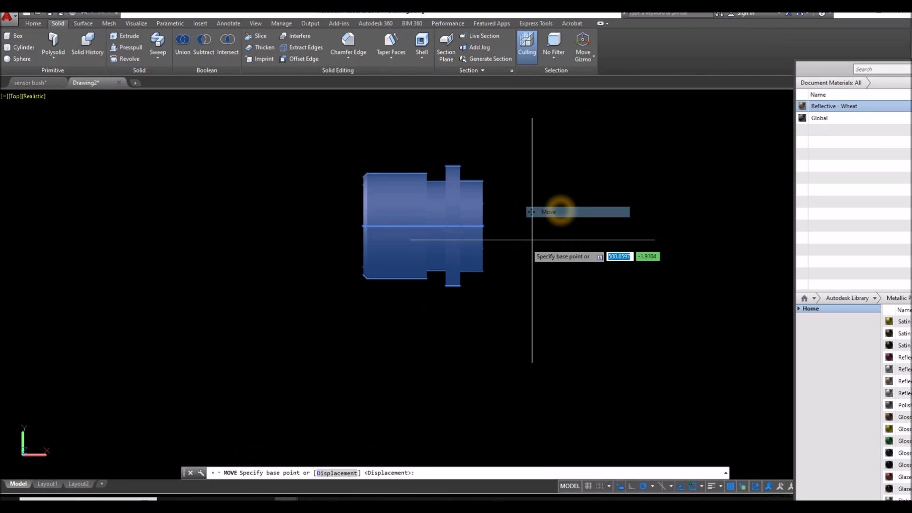
{"action": "left_click", "coordinate": [521, 262]}
{"action": "left_click", "coordinate": [739, 262]}
Step: Copy the bush solid horizontally to the left, leaving a clear gap between the two bushes
{"action": "right_click", "coordinate": [613, 187]}
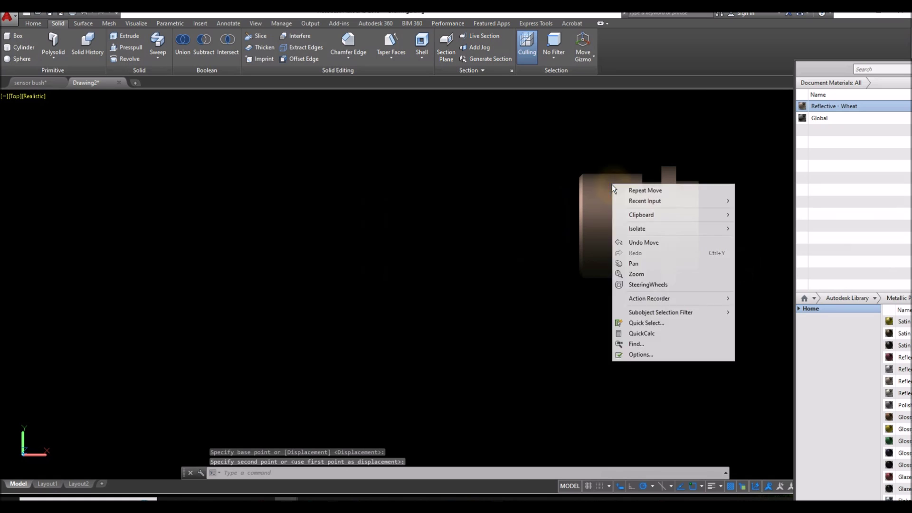
{"action": "left_click", "coordinate": [606, 190]}
{"action": "right_click", "coordinate": [606, 189]}
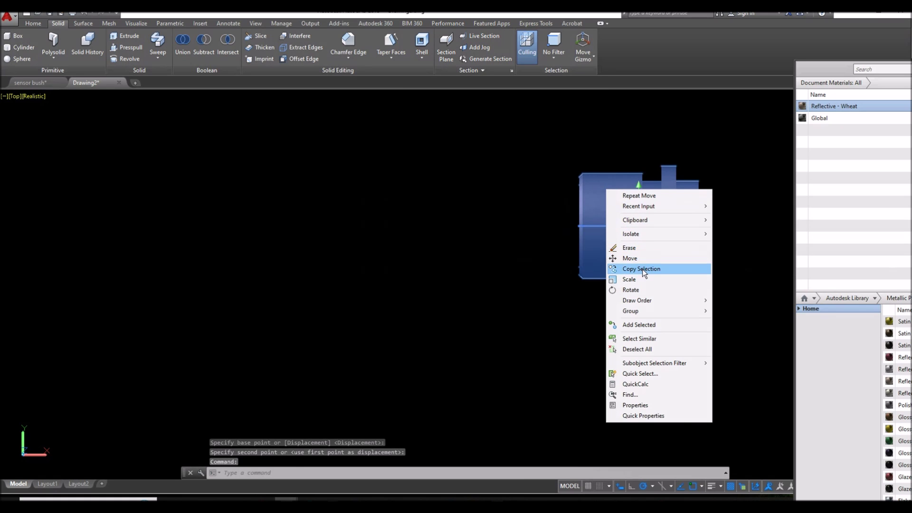
{"action": "left_click", "coordinate": [643, 269]}
{"action": "left_click", "coordinate": [651, 327]}
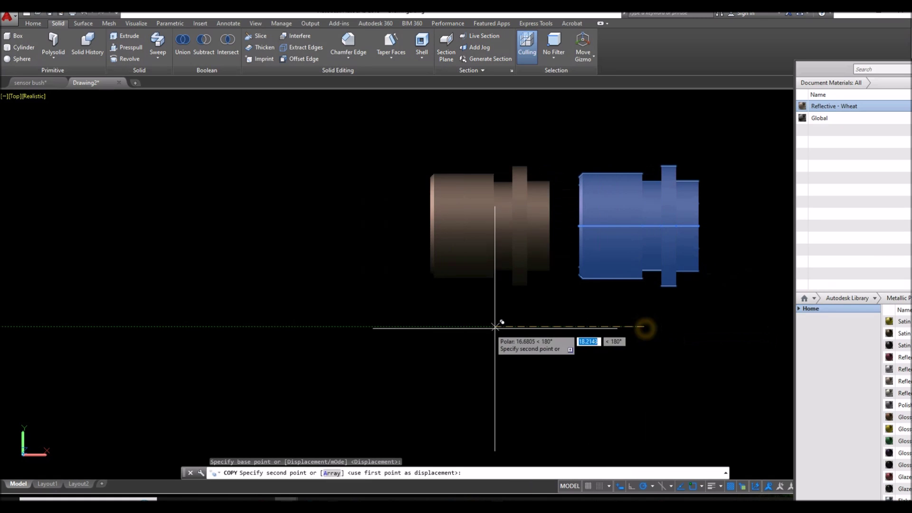
{"action": "left_click", "coordinate": [390, 327]}
{"action": "right_click", "coordinate": [466, 300]}
{"action": "left_click", "coordinate": [480, 300]}
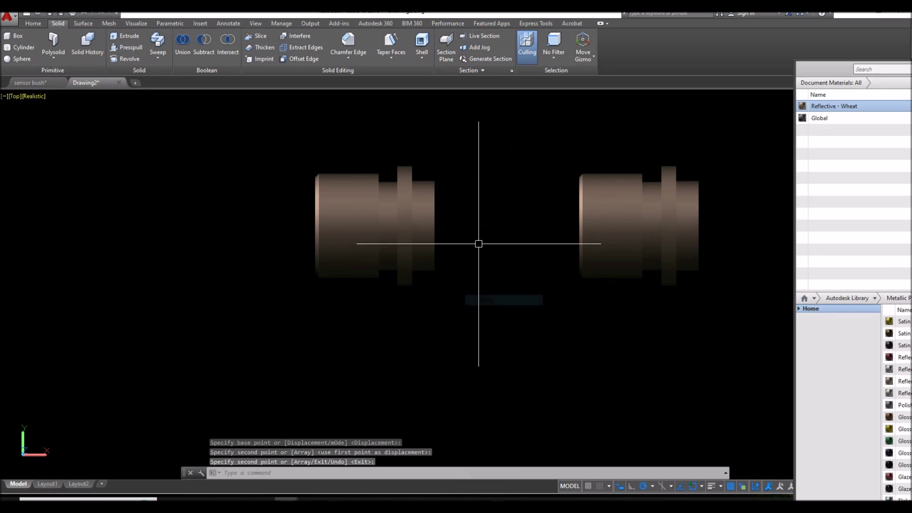
Step: Slice the left bush lengthwise along its axis, starting from the centre of its right end circle, and keep only one half
{"action": "left_click", "coordinate": [262, 41]}
{"action": "left_click", "coordinate": [379, 177]}
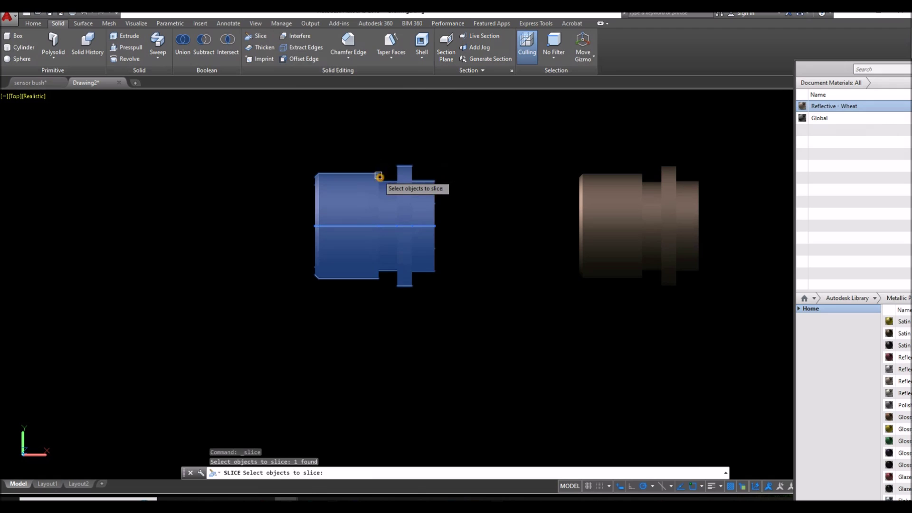
{"action": "right_click", "coordinate": [440, 152]}
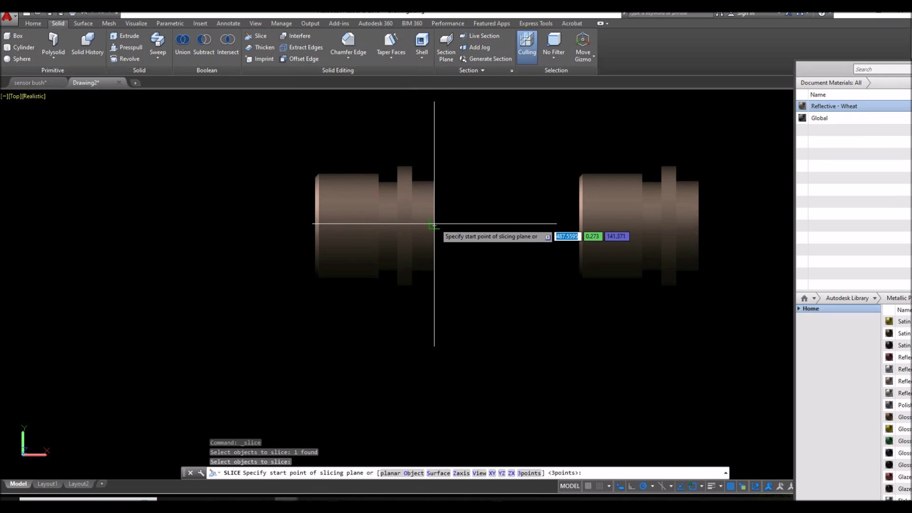
{"action": "left_click", "coordinate": [434, 228]}
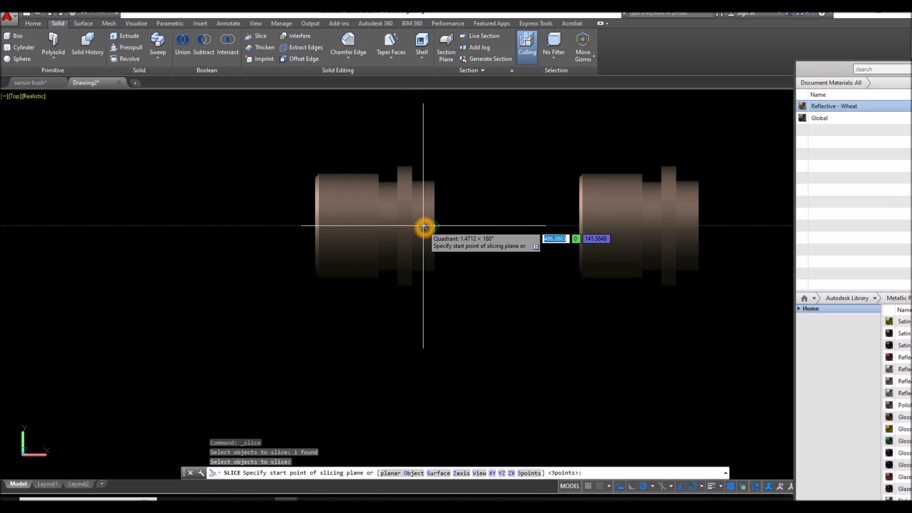
{"action": "right_click", "coordinate": [452, 227], "text": "shift"}
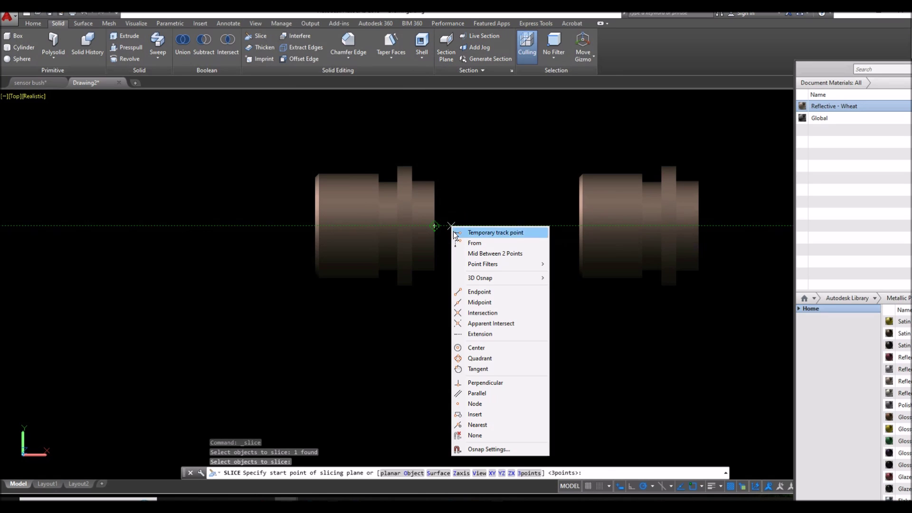
{"action": "left_click", "coordinate": [486, 353]}
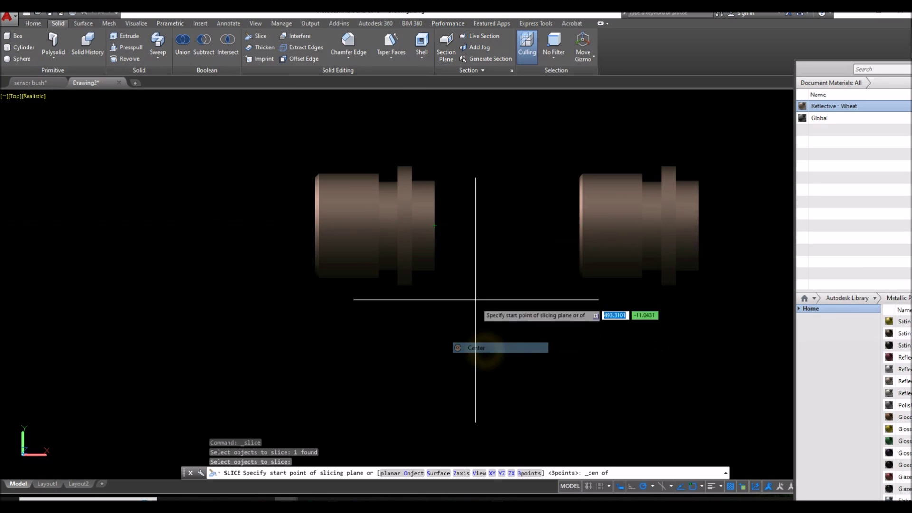
{"action": "left_click", "coordinate": [440, 227]}
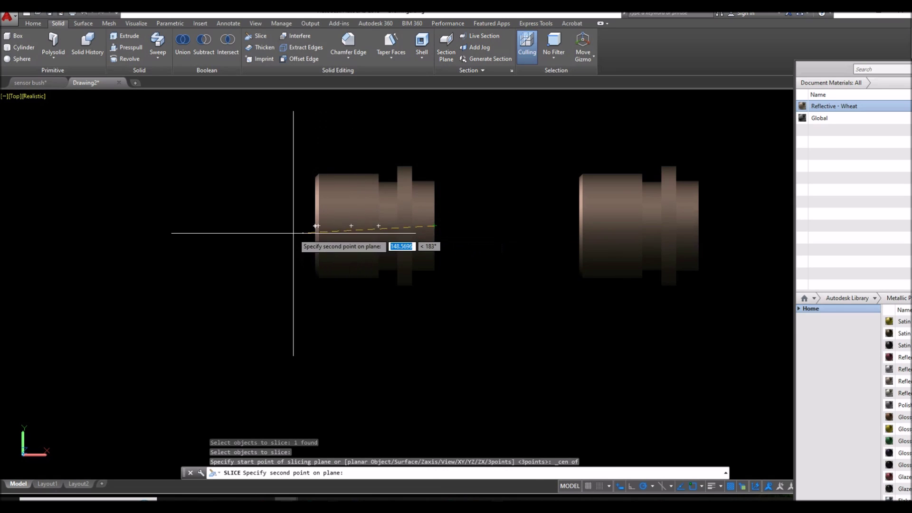
{"action": "left_click", "coordinate": [250, 227]}
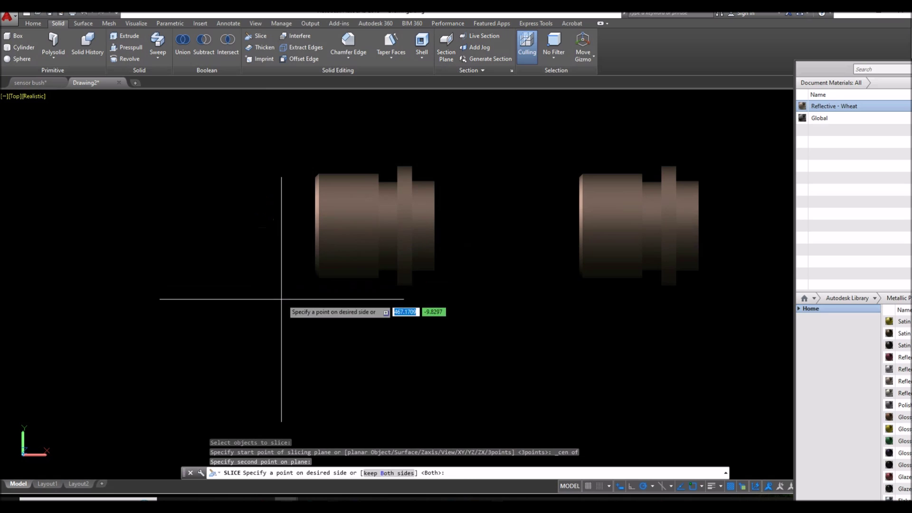
{"action": "left_click", "coordinate": [338, 263]}
{"action": "middle_click_drag", "start_coordinate": [338, 263], "coordinate": [434, 163], "text": "shift"}
{"action": "middle_click_drag", "start_coordinate": [783, 163], "coordinate": [541, 220], "text": "shift"}
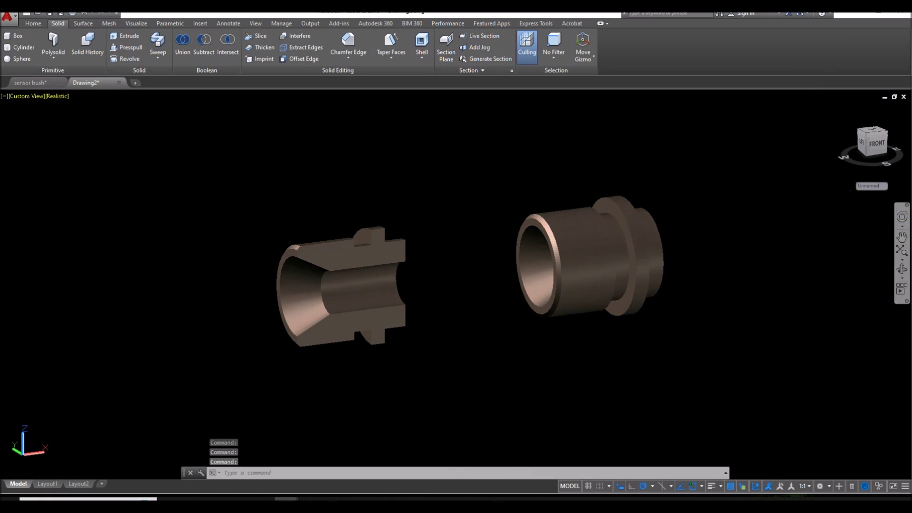